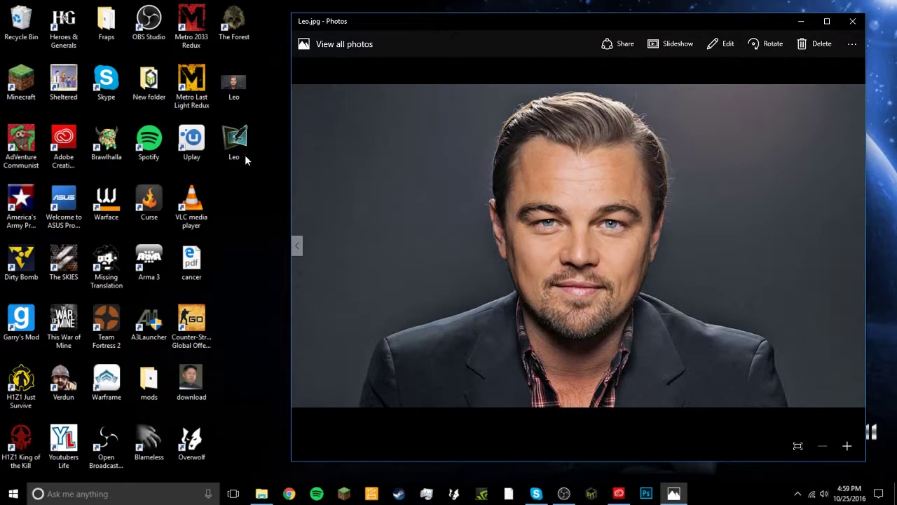
Open the desktop image Leo in Photoshop and switch the workspace to Essentials.
right_click(235, 102)
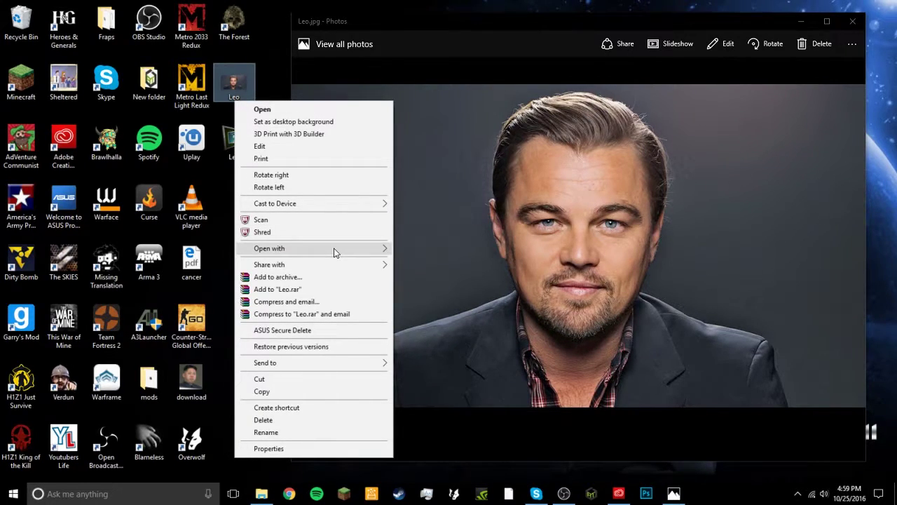
mouse_move(334, 252)
left_click(472, 251)
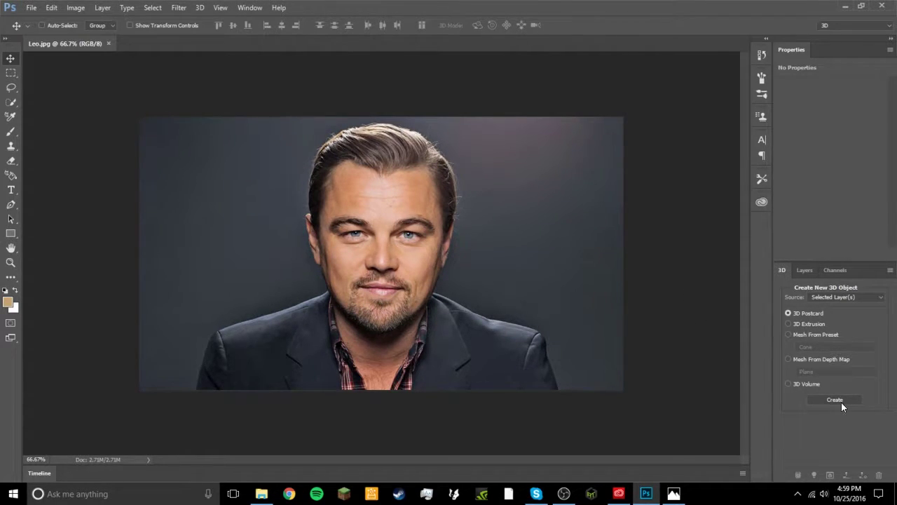
left_click(856, 25)
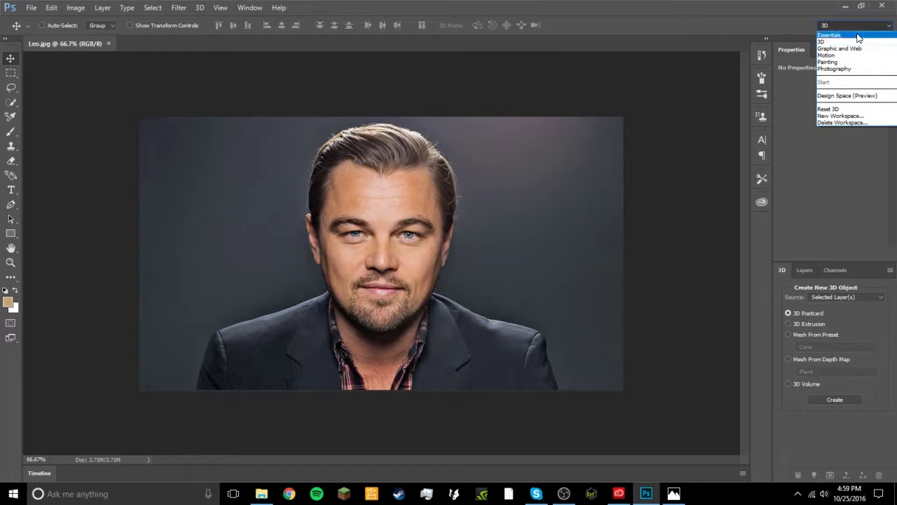
left_click(857, 32)
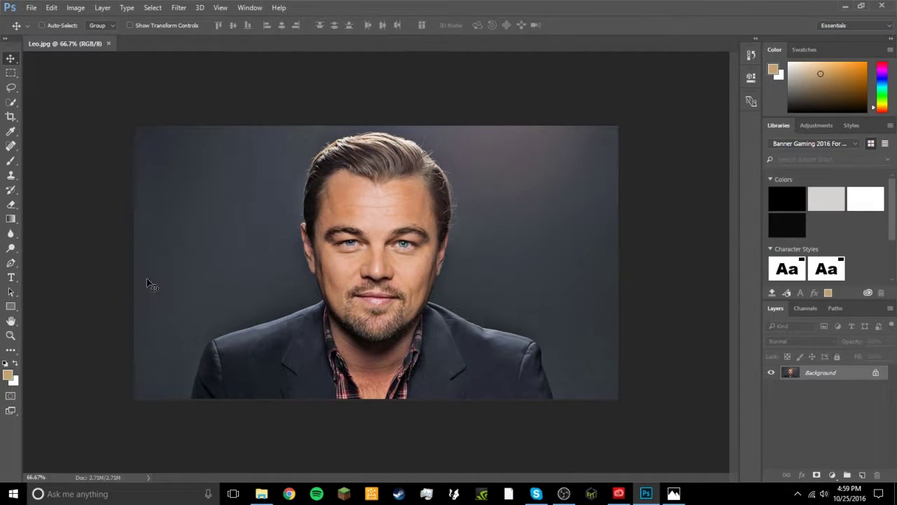
Duplicate the Background layer and add an empty layer above the copy with default settings.
key("ctrl+j")
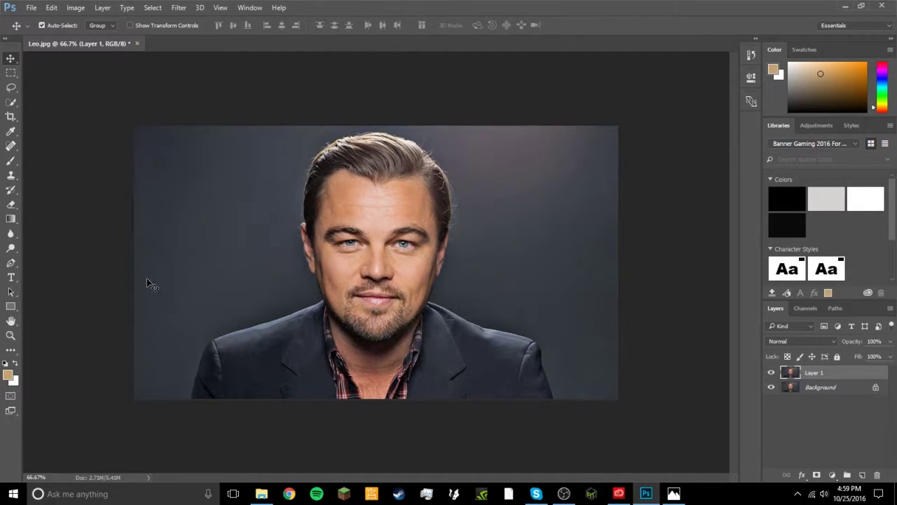
key("ctrl+shift+n")
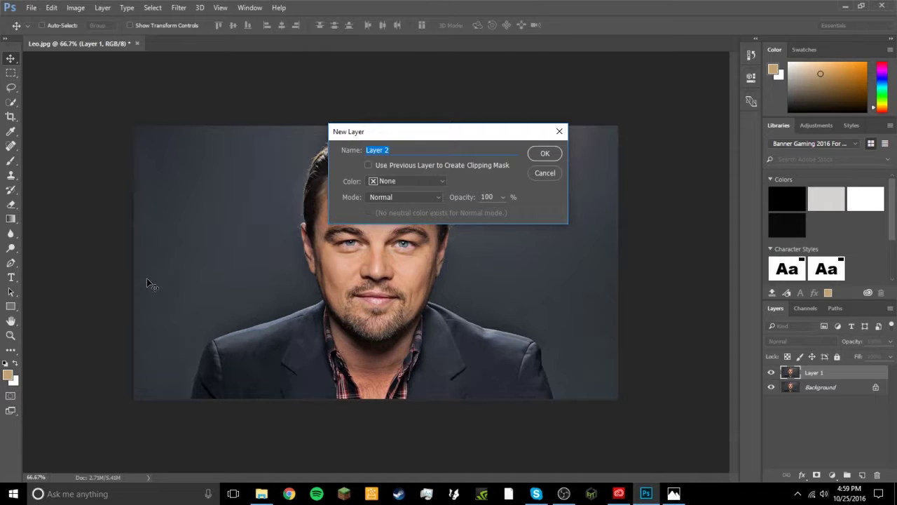
key("Return")
Choose the Brush tool with a soft round tip at 0% hardness for working on the face.
key("ctrl+plus")
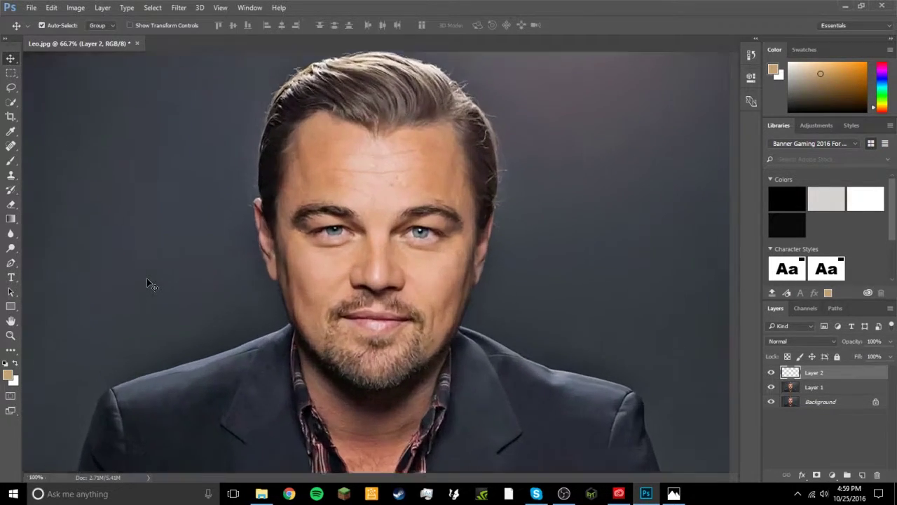
key("ctrl+plus")
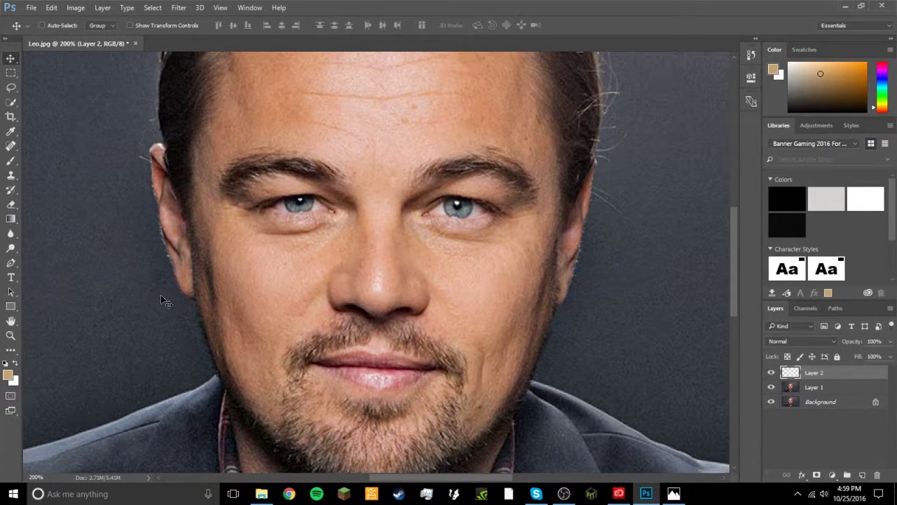
scroll(348, 354, "right", 2)
scroll(348, 353, "left", 3)
scroll(347, 354, "up", 2)
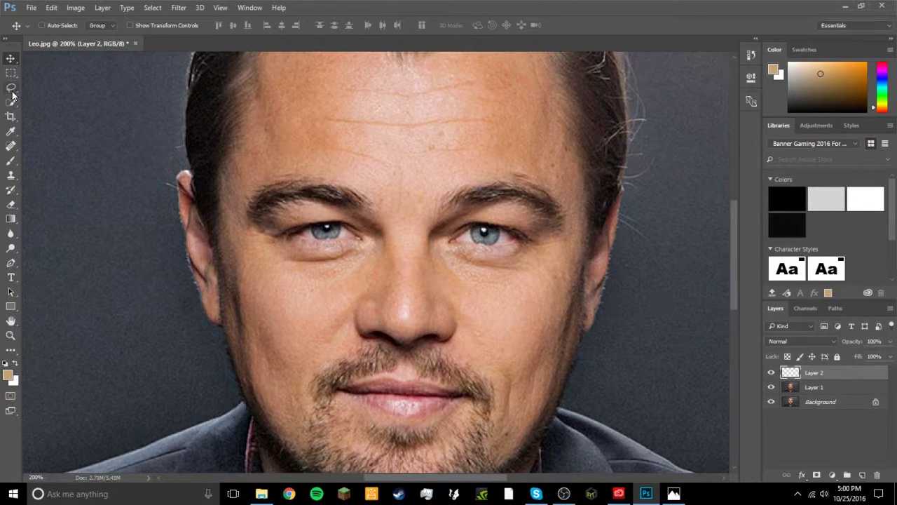
left_click(14, 163)
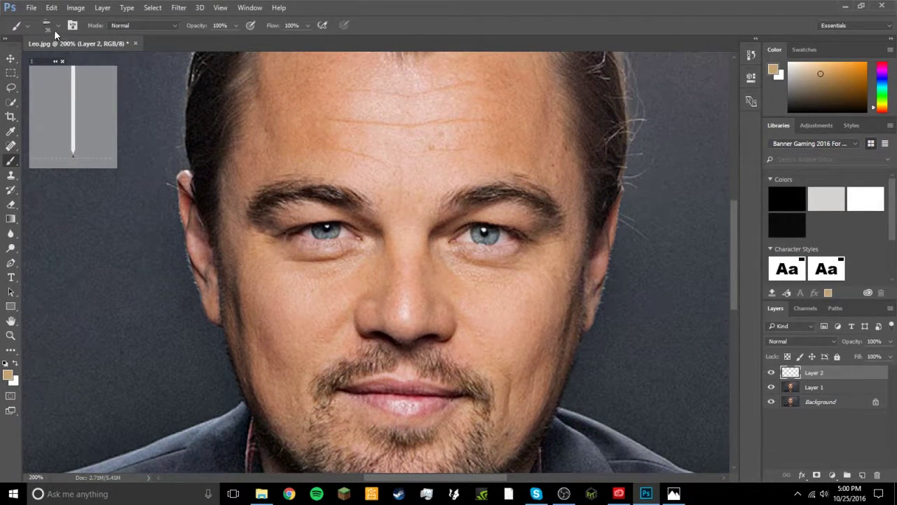
left_click(57, 32)
left_click(23, 133)
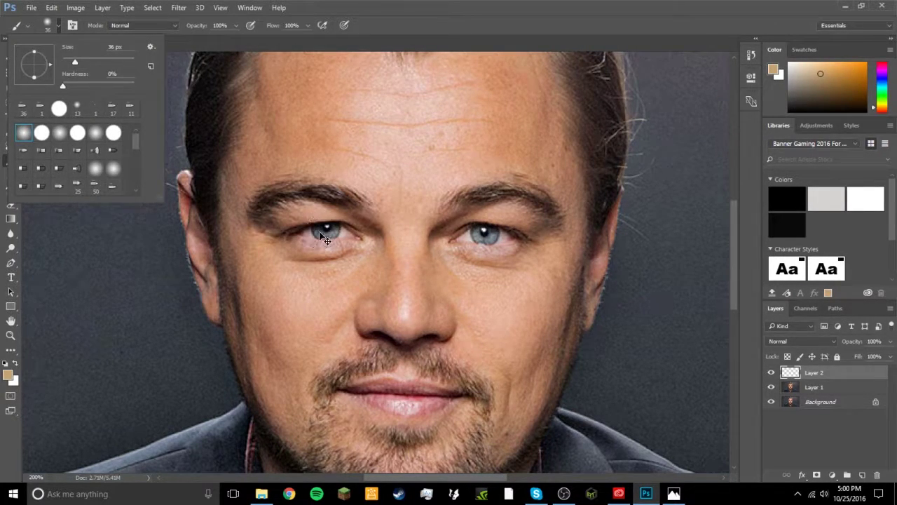
Reduce the brush size to 12 px to suit the irises.
key("ctrl+plus")
key("ctrl+plus")
key("ctrl+plus")
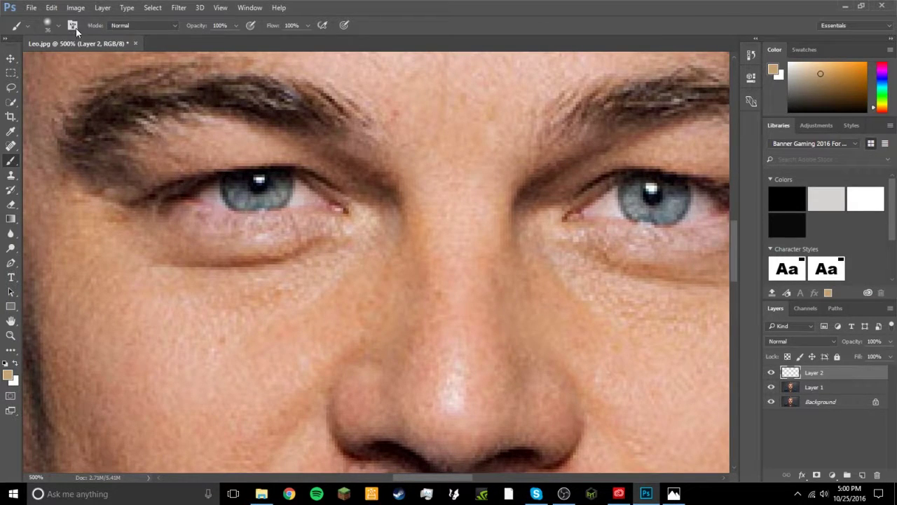
right_click(284, 214)
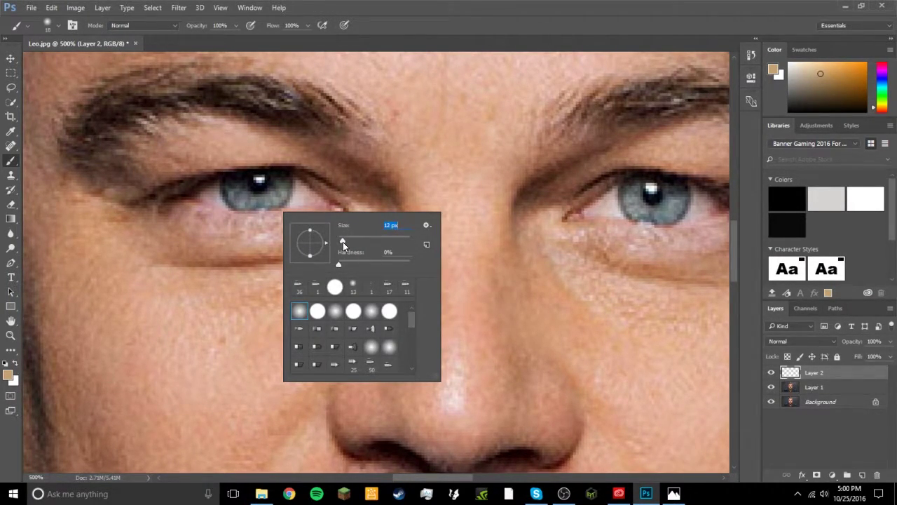
right_click(239, 188)
right_click(645, 173)
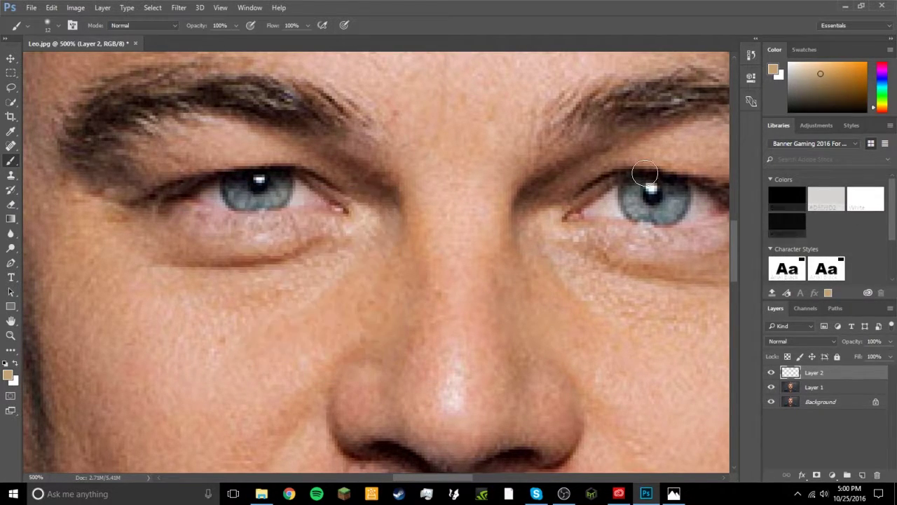
Set the foreground colour to a bright teal green and paint over both irises on Layer 2, leaving the pupils clear.
mouse_move(882, 83)
left_mouse_down()
mouse_move(882, 91)
mouse_move(864, 75)
left_mouse_up()
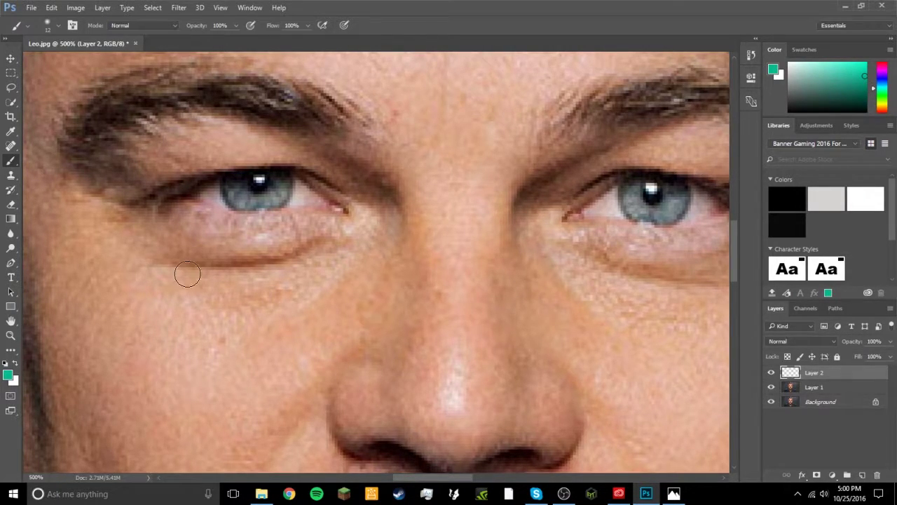
mouse_move(234, 188)
left_mouse_down()
mouse_move(240, 199)
mouse_move(279, 196)
mouse_move(282, 186)
left_mouse_up()
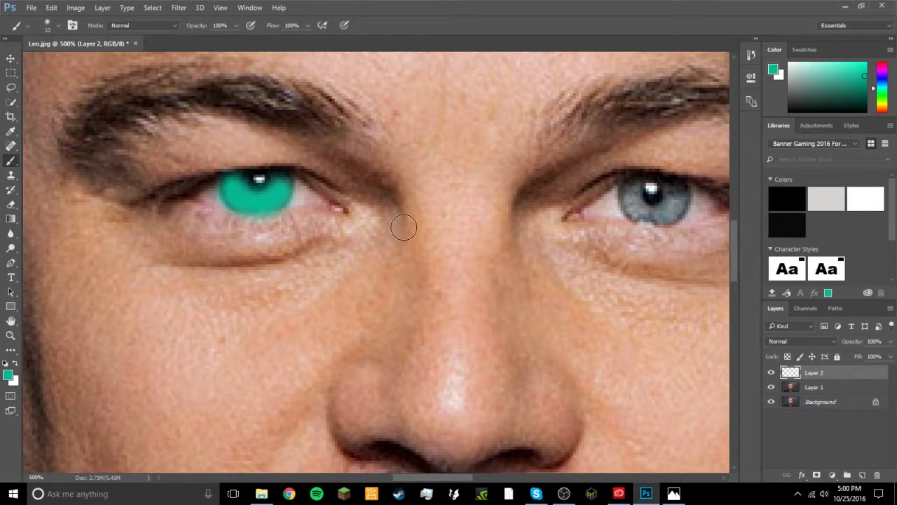
scroll(426, 235, "right", 5)
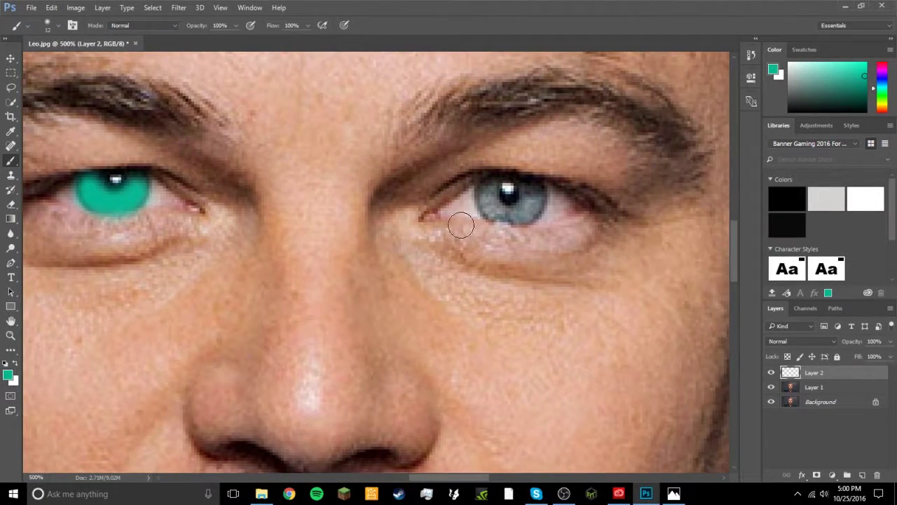
mouse_move(485, 191)
left_mouse_down()
mouse_move(512, 218)
mouse_move(532, 203)
mouse_move(533, 186)
left_mouse_up()
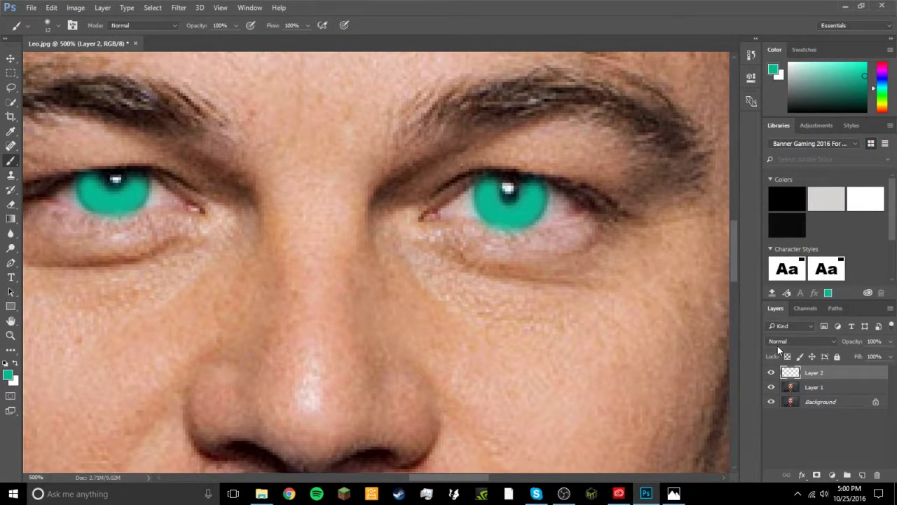
Set Layer 2's blend mode to Multiply so the green blends into the irises.
left_click(778, 342)
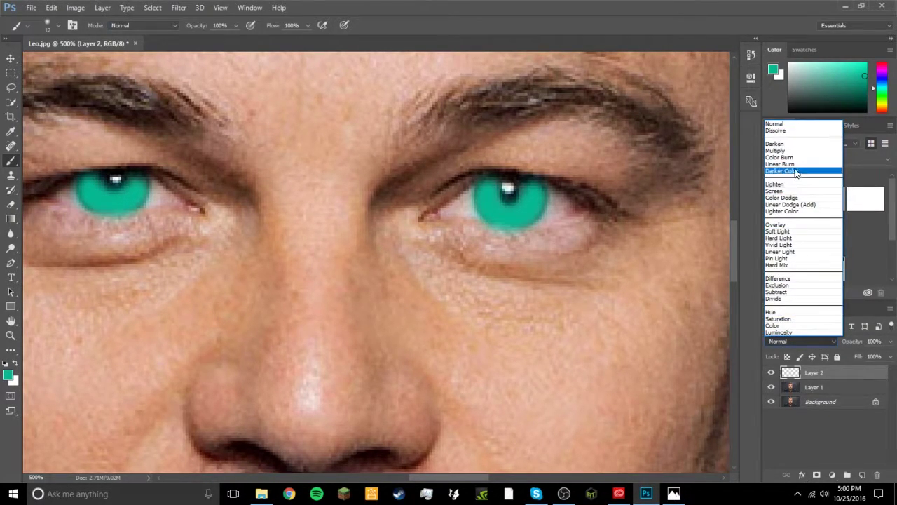
left_click(789, 150)
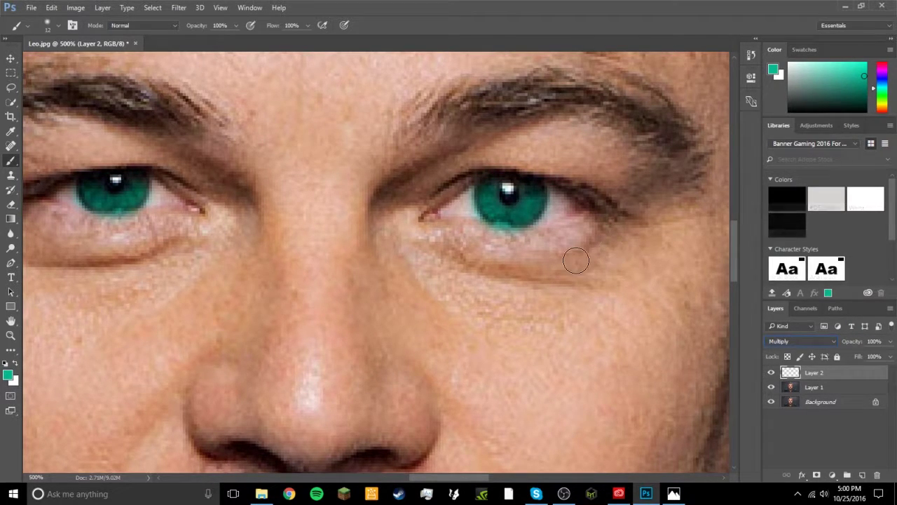
key("ctrl+minus")
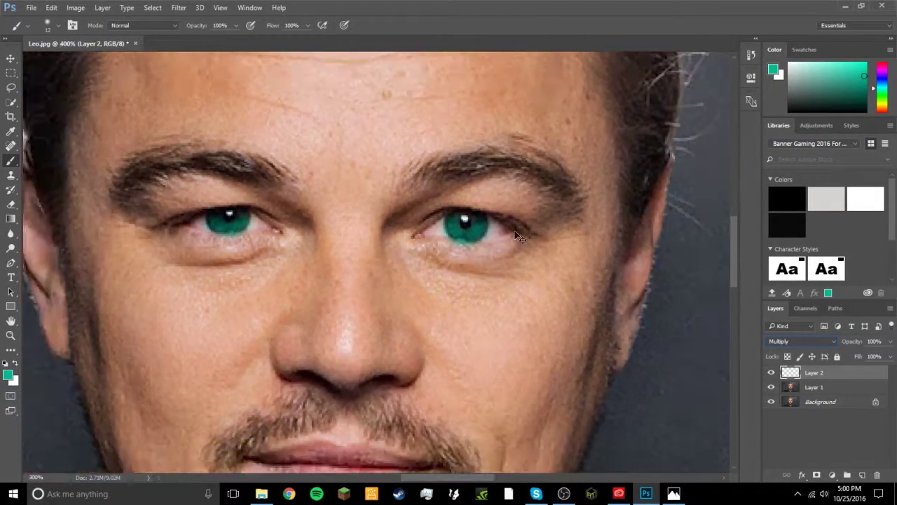
key("ctrl+minus")
key("ctrl+minus")
key("ctrl+minus")
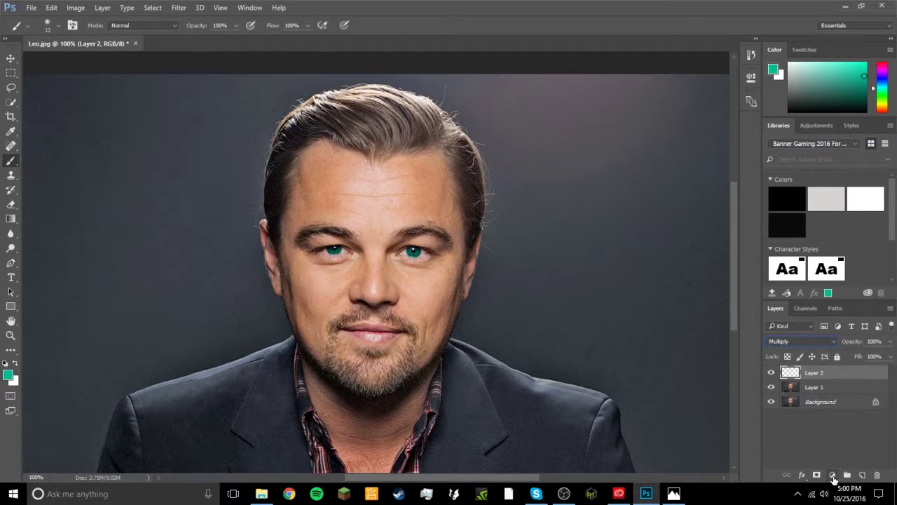
Add a Hue/Saturation adjustment layer above Layer 2.
left_click(833, 475)
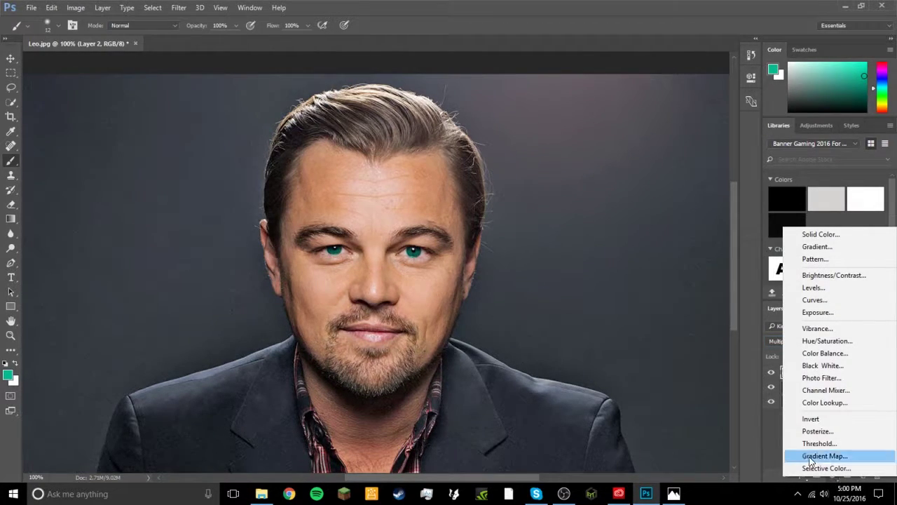
left_click(833, 477)
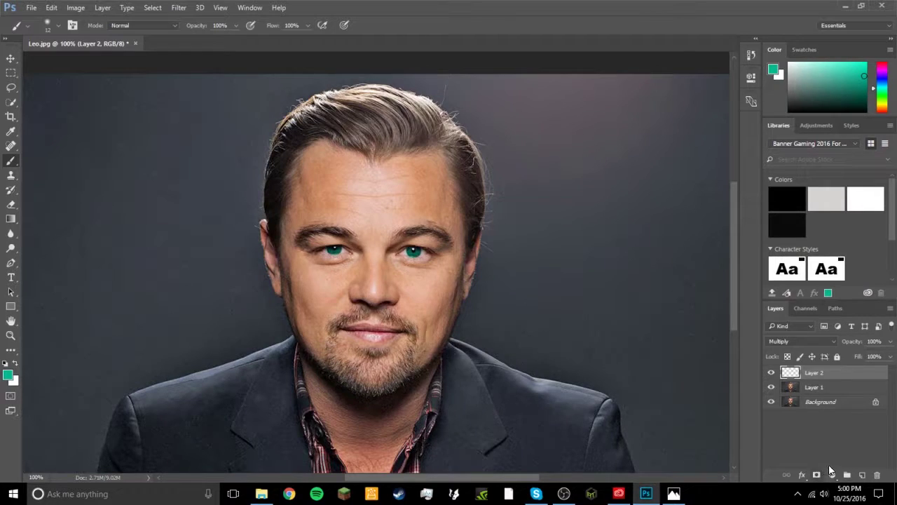
left_click(833, 476)
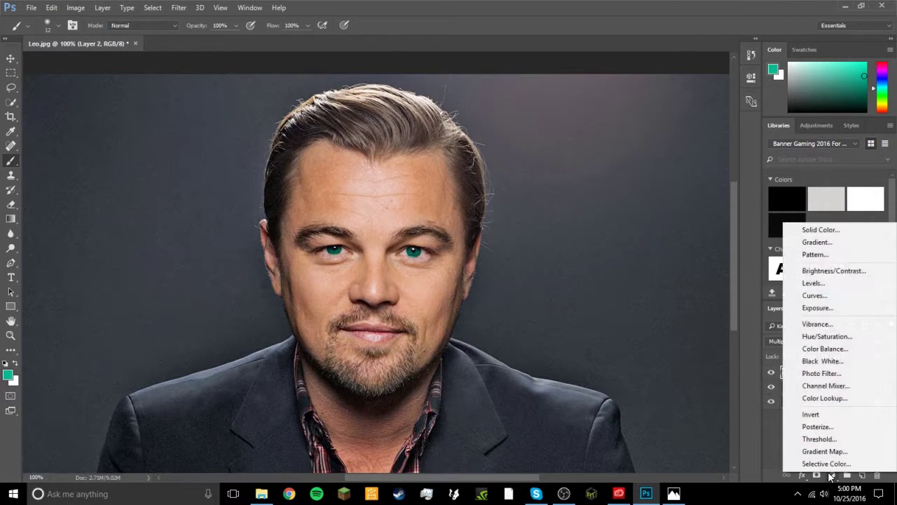
left_click(826, 336)
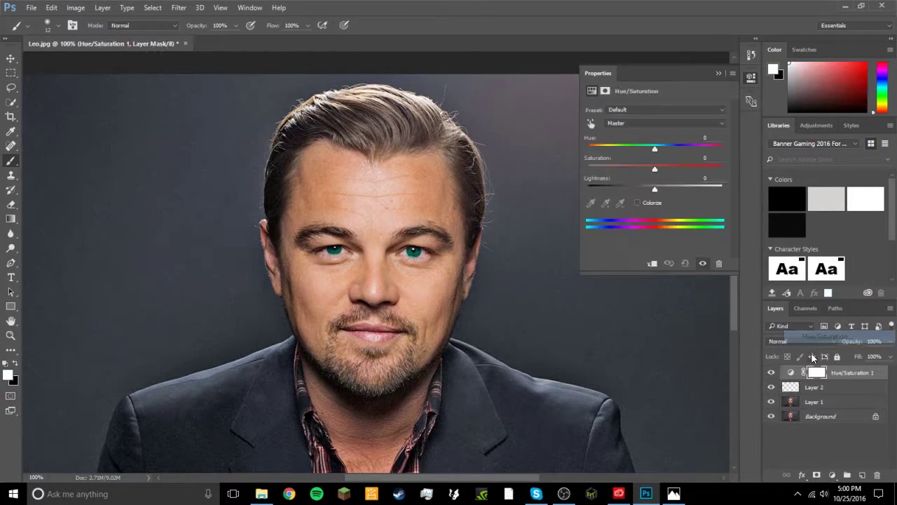
Try a hue shift of -180 on the unclipped adjustment, undo it, and clip the adjustment to Layer 2.
left_click(652, 264)
left_click(653, 264)
left_click_drag(657, 152, 484, 136)
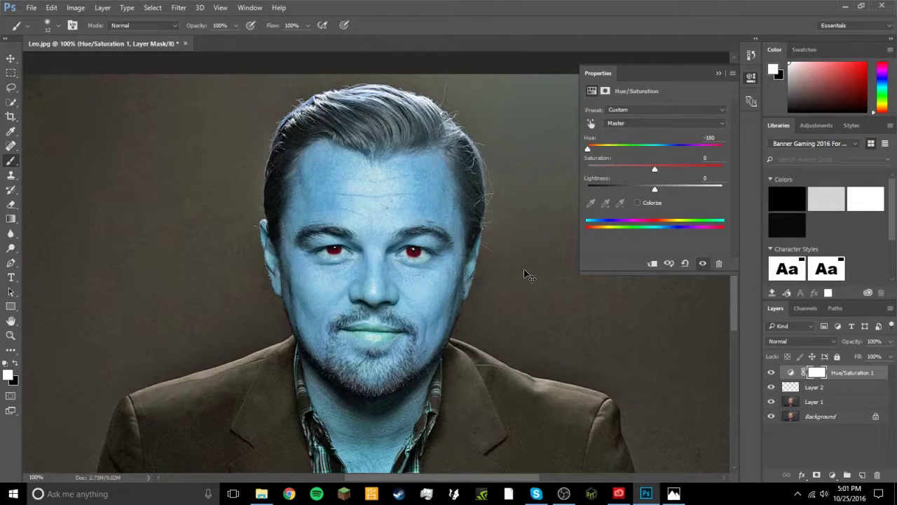
key("ctrl+z")
left_click(654, 264)
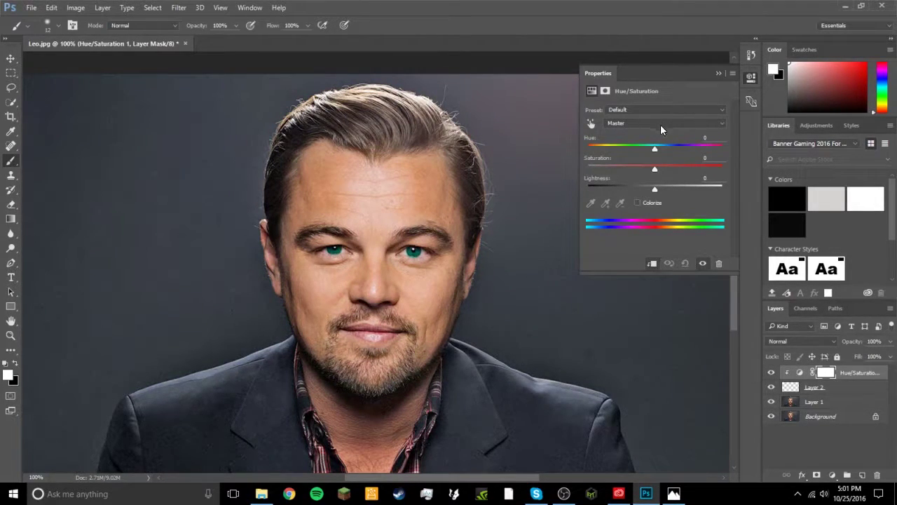
Try a hue shift on the clipped adjustment, and roll the edits back to where only the first iris is painted.
left_click_drag(657, 148, 613, 153)
key("ctrl+z")
left_click(717, 73)
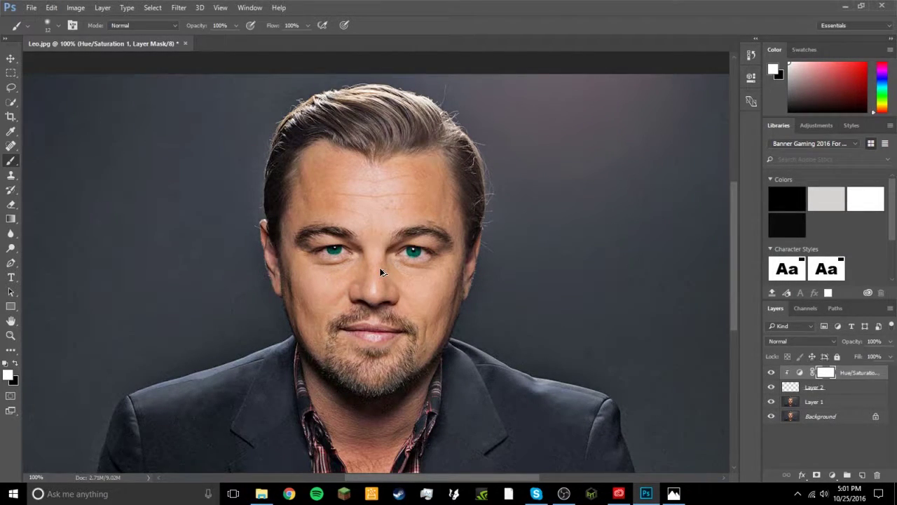
key("Delete")
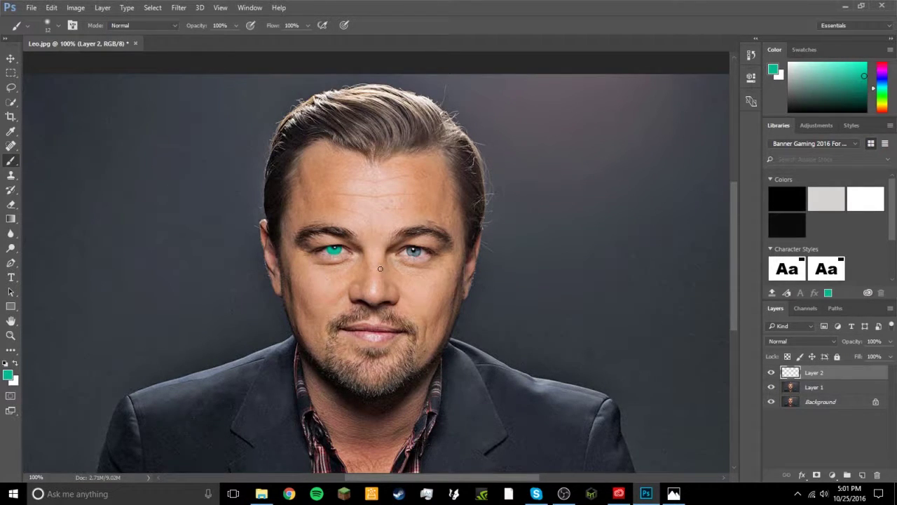
Repaint the remaining blue iris on Layer 2 with the teal green, keeping the pupil clear.
scroll(380, 268, "up", 5)
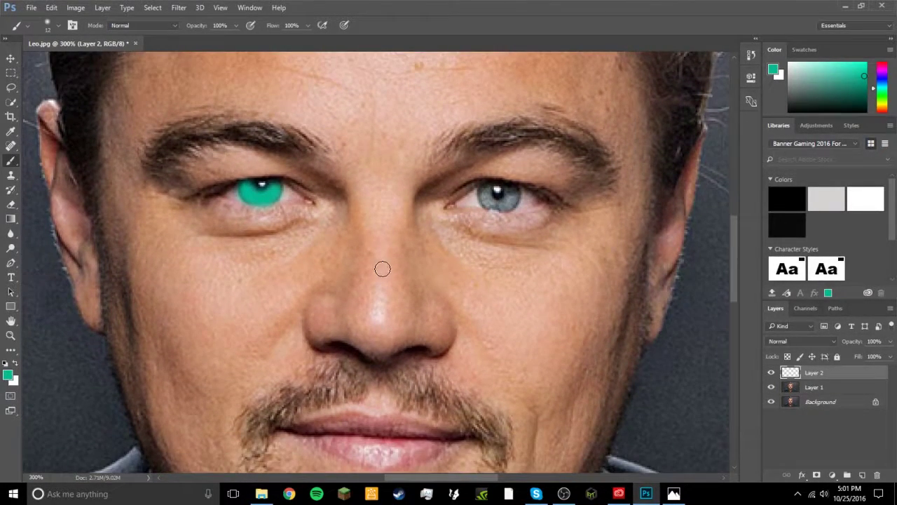
scroll(470, 279, "right", 2)
scroll(470, 279, "up", 1)
scroll(471, 230, "up", 3)
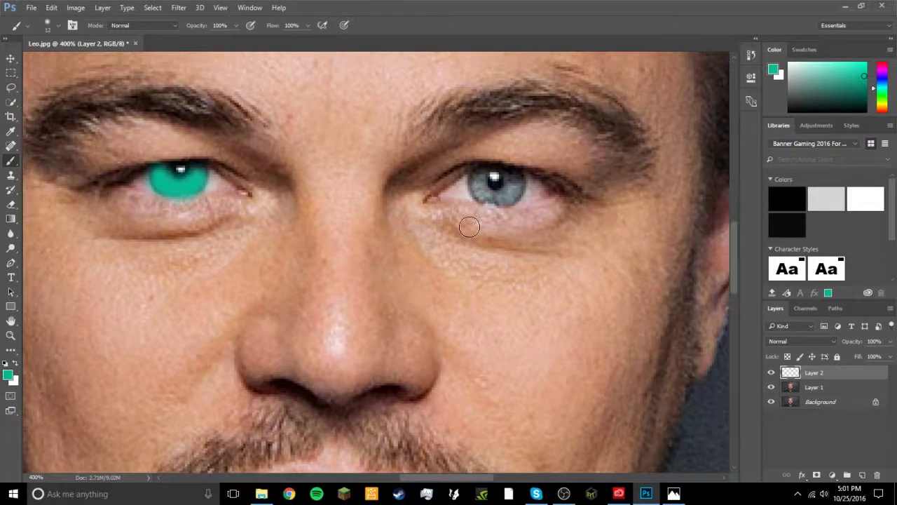
mouse_move(481, 216)
left_mouse_down()
mouse_move(481, 231)
mouse_move(496, 237)
mouse_move(518, 216)
left_mouse_up()
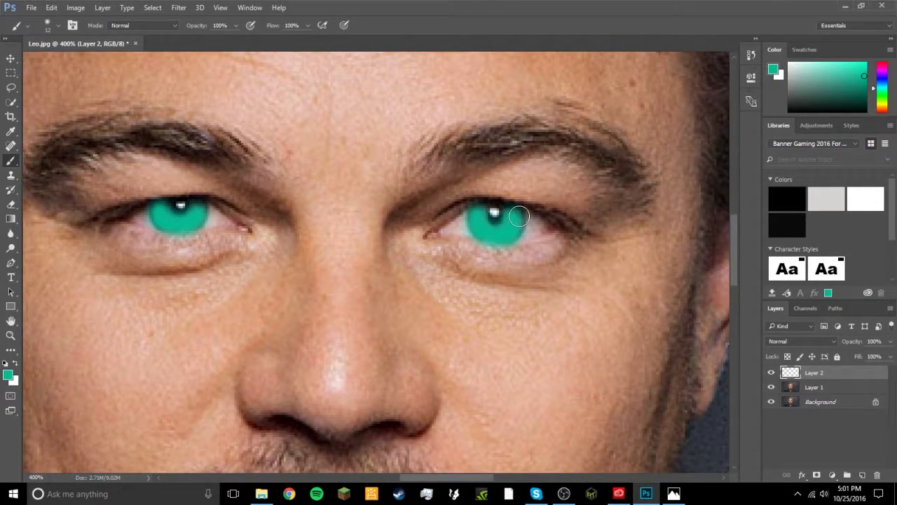
Set the blend mode of Layer 2 with the painted irises to Multiply.
key("ctrl+minus")
key("ctrl+minus")
key("ctrl+minus")
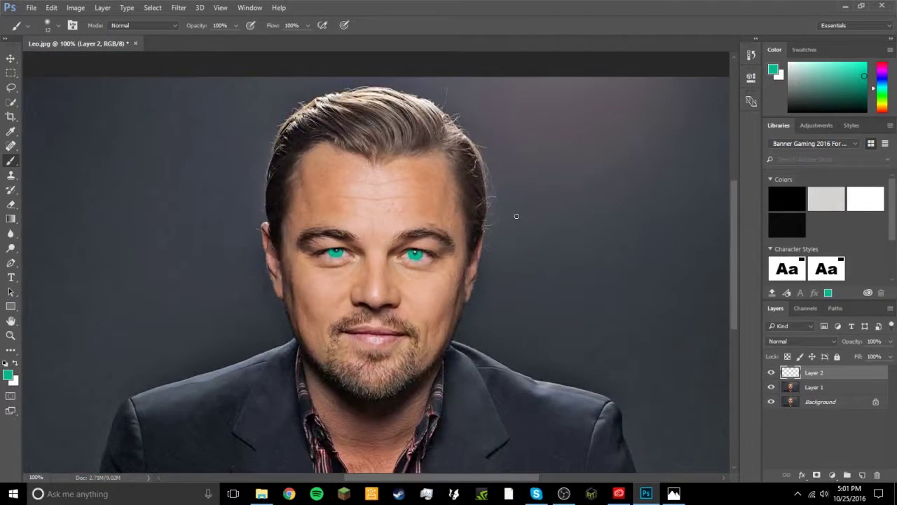
left_click(793, 341)
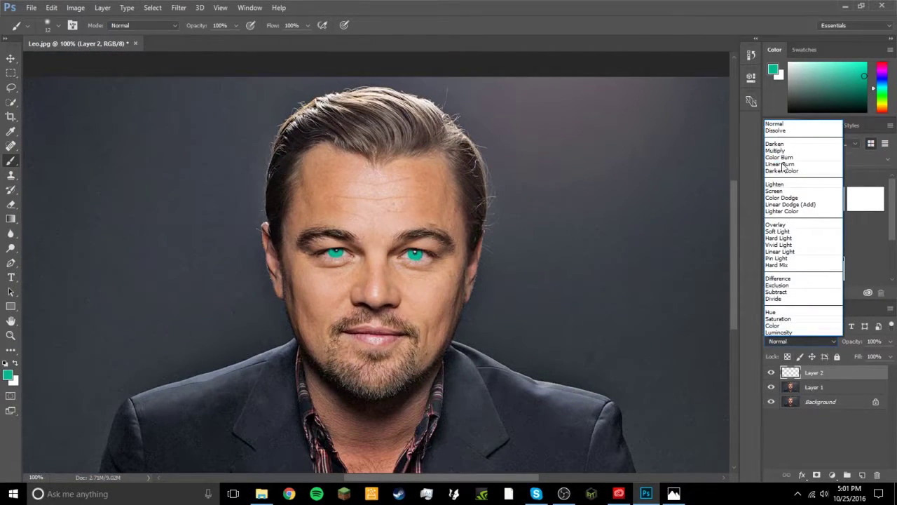
left_click(799, 148)
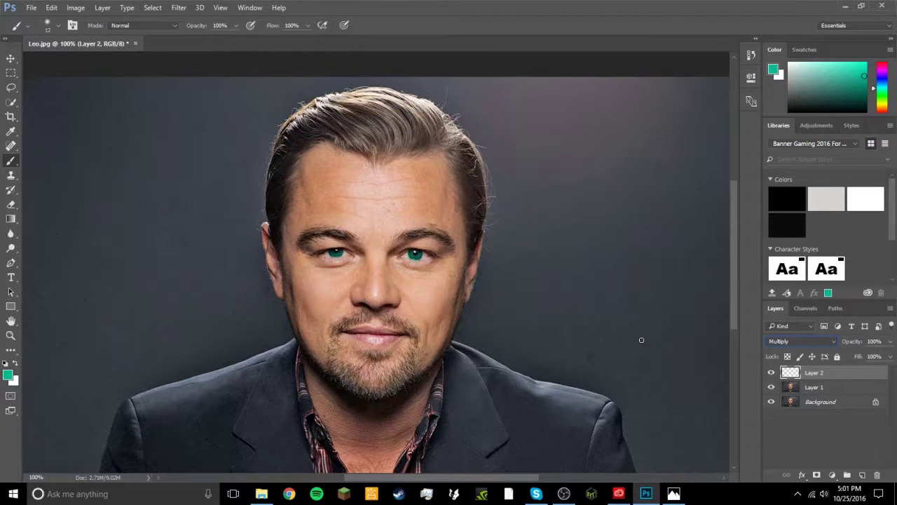
Add a new layer directly above Layer 1 and choose a dark orange as the foreground colour.
left_click(806, 387)
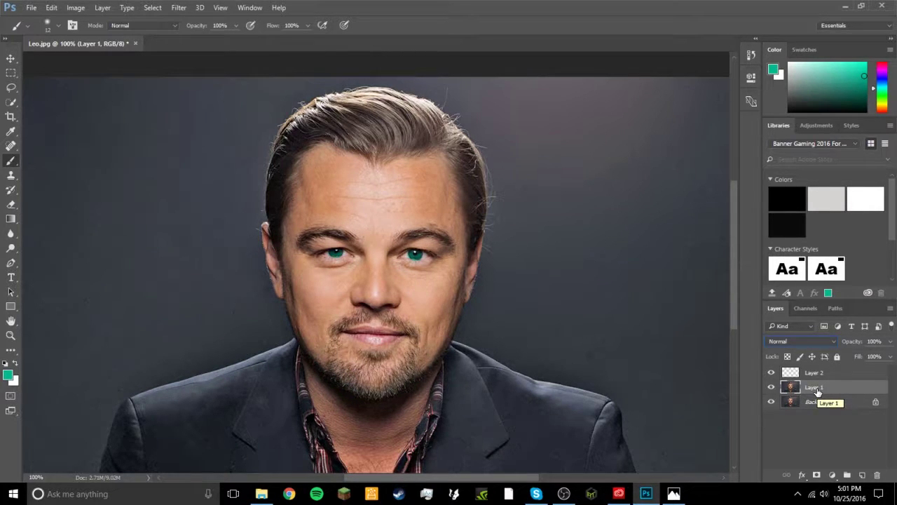
key("ctrl+shift+alt+n")
scroll(144, 106, "up", 1)
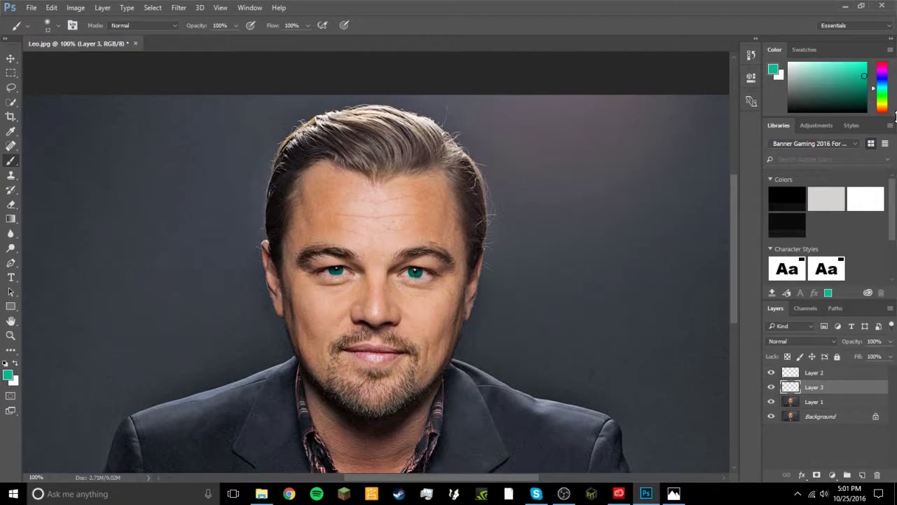
left_click_drag(880, 94, 884, 107)
left_click_drag(859, 72, 882, 110)
left_click_drag(868, 80, 857, 76)
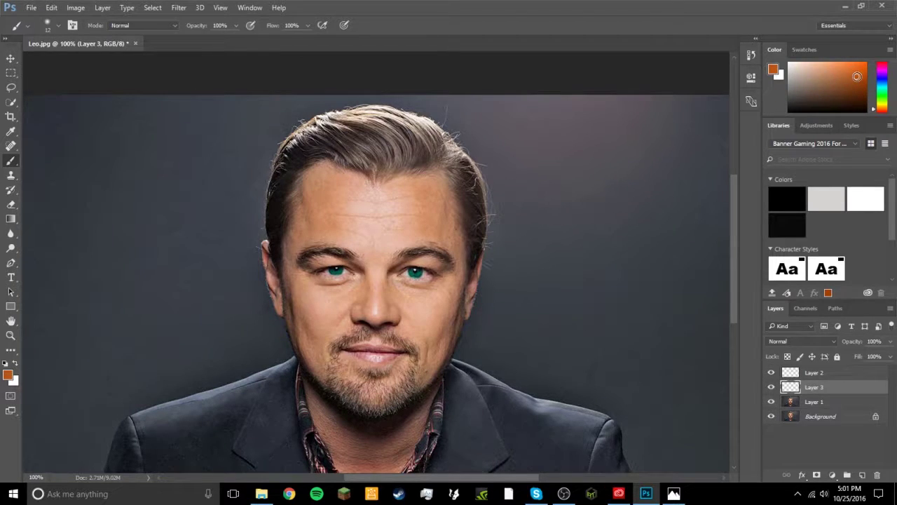
Paint the hair on top of the head orange on Layer 3 with a soft 40 px brush, refining the edges at 23 px.
key("ctrl+plus")
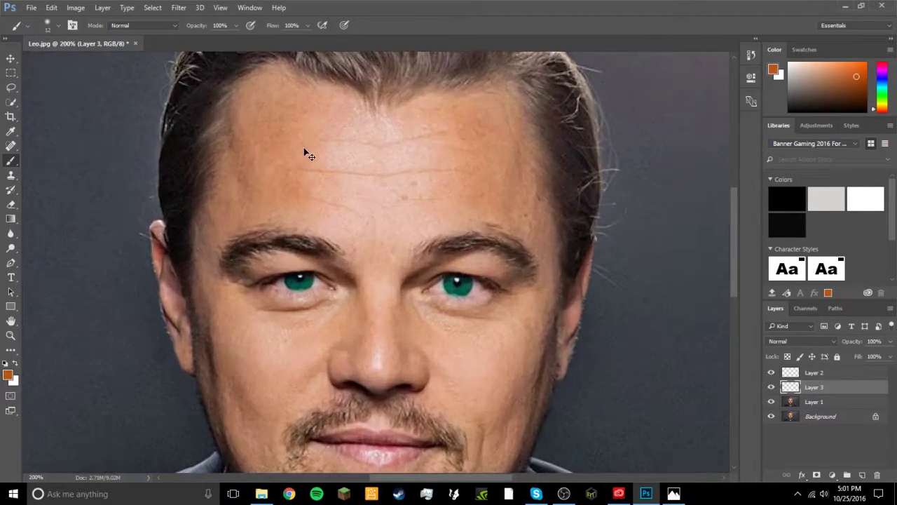
scroll(298, 215, "up", 4)
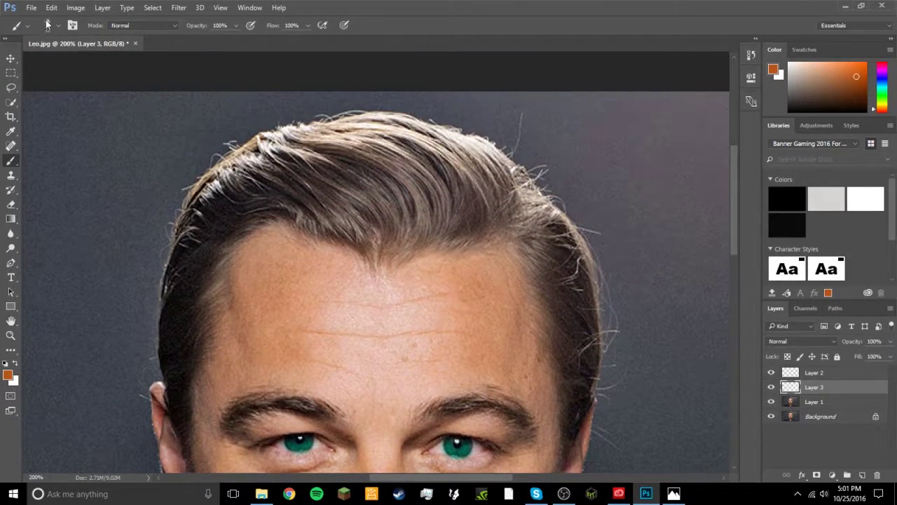
left_click(59, 25)
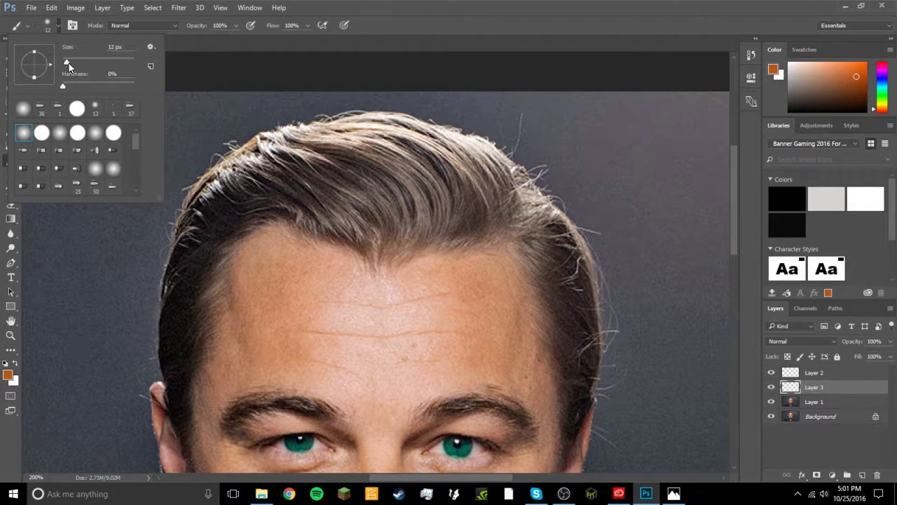
left_click_drag(74, 63, 77, 62)
mouse_move(320, 163)
left_mouse_down()
mouse_move(373, 165)
mouse_move(329, 145)
mouse_move(340, 157)
mouse_move(371, 149)
mouse_move(340, 187)
mouse_move(301, 184)
mouse_move(351, 199)
mouse_move(272, 183)
mouse_move(360, 206)
mouse_move(335, 204)
mouse_move(402, 165)
mouse_move(366, 192)
mouse_move(422, 199)
mouse_move(408, 194)
mouse_move(417, 214)
mouse_move(374, 218)
mouse_move(428, 224)
mouse_move(469, 216)
mouse_move(479, 204)
mouse_move(465, 181)
mouse_move(397, 153)
mouse_move(488, 183)
mouse_move(394, 146)
mouse_move(323, 152)
left_mouse_up()
right_click(323, 152)
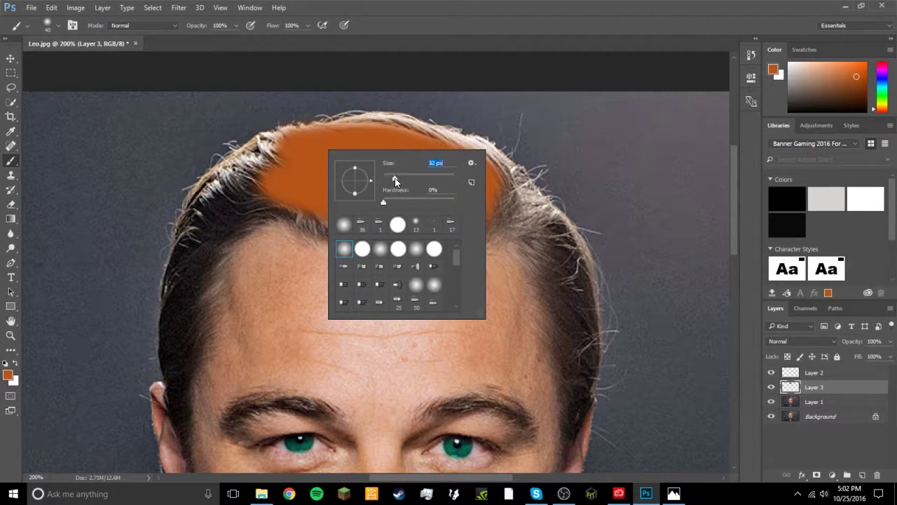
mouse_move(361, 126)
left_mouse_down()
mouse_move(404, 124)
mouse_move(431, 143)
mouse_move(478, 150)
mouse_move(512, 188)
mouse_move(503, 166)
mouse_move(490, 208)
mouse_move(506, 211)
left_mouse_up()
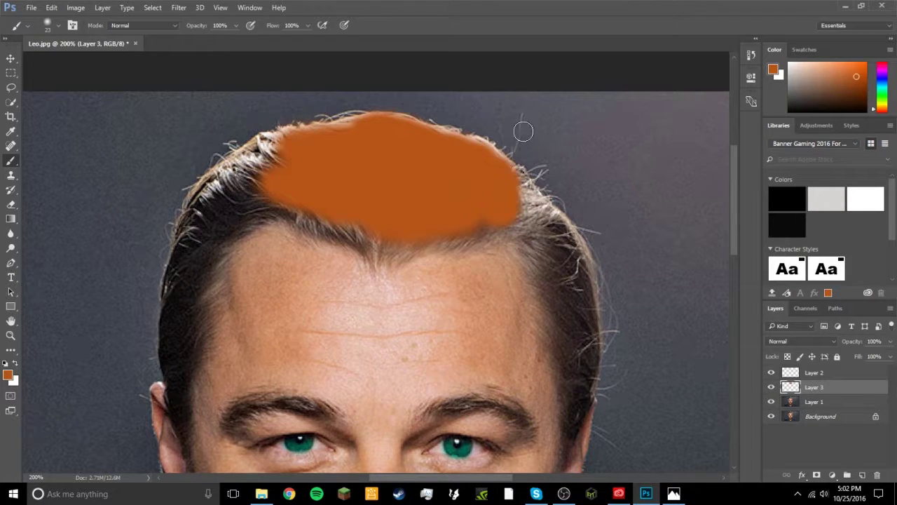
Try to trace the loose hair strand above the head in orange with the 1 px Pencil tool.
right_click(7, 160)
left_click(53, 172)
key("ctrl+plus")
key("ctrl+plus")
key("ctrl+plus")
key("ctrl+plus")
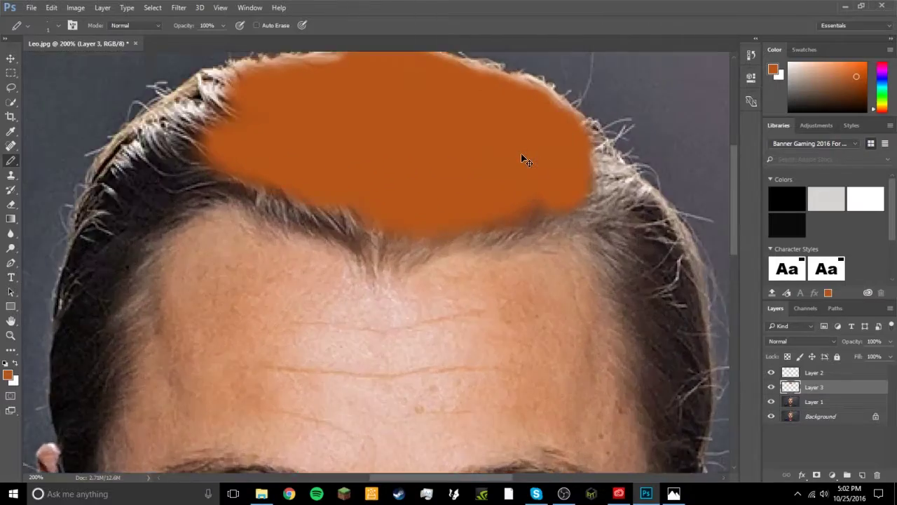
scroll(521, 153, "right", 2)
scroll(520, 152, "right", 2)
scroll(521, 153, "up", 5)
scroll(552, 234, "up", 1)
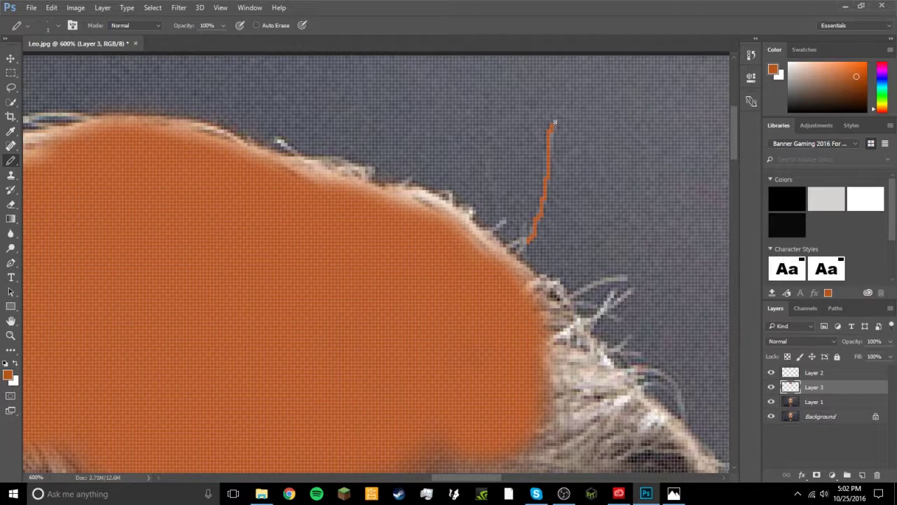
key("ctrl+minus")
key("ctrl+minus")
key("ctrl+minus")
key("ctrl+minus")
key("ctrl+minus")
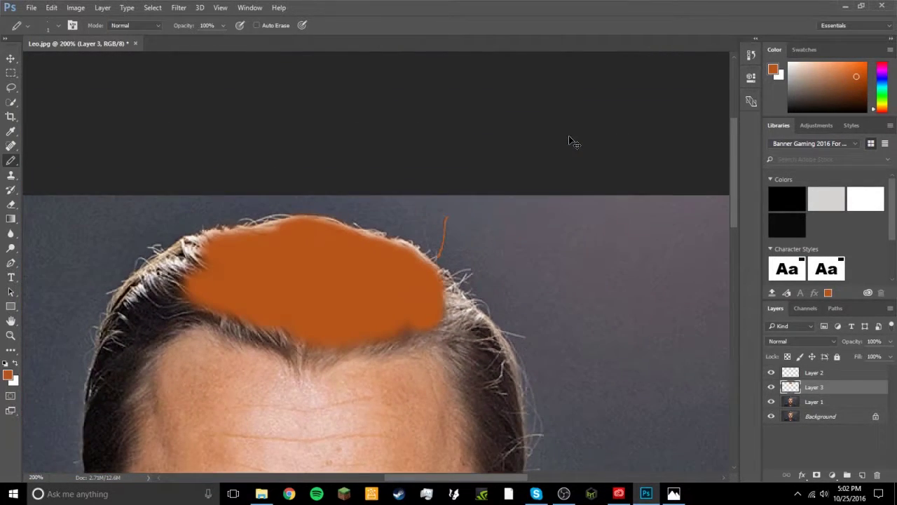
scroll(488, 260, "down", 3)
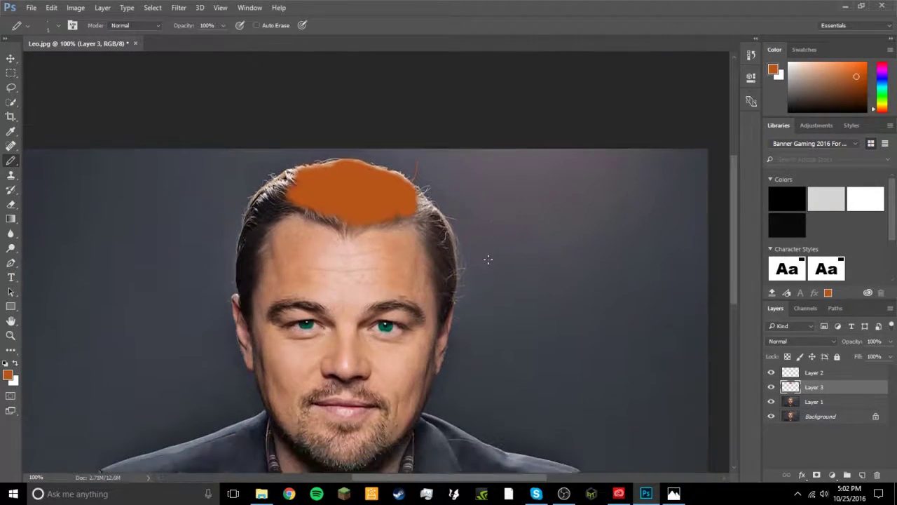
key("ctrl+plus")
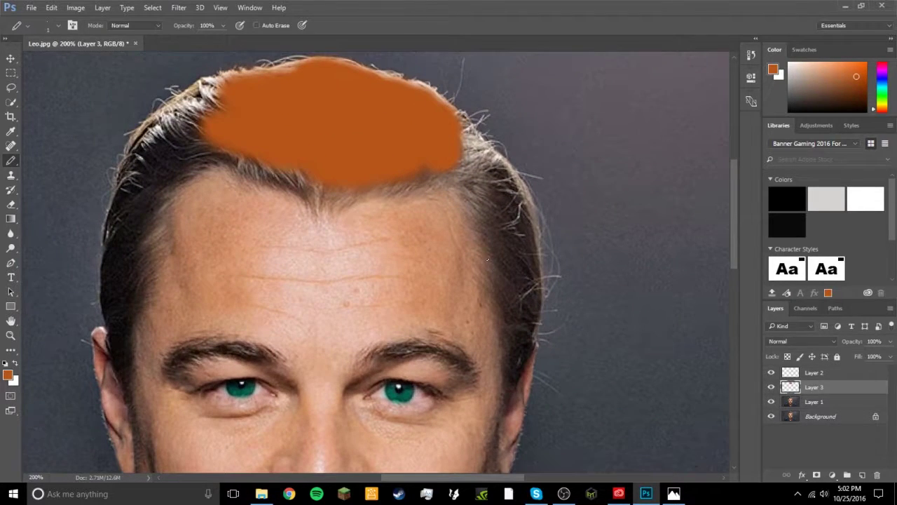
Paint the rest of the hair orange with the 23 px Brush tool, down both sides to the ears, undoing the stray scribble across the face.
right_click(10, 161)
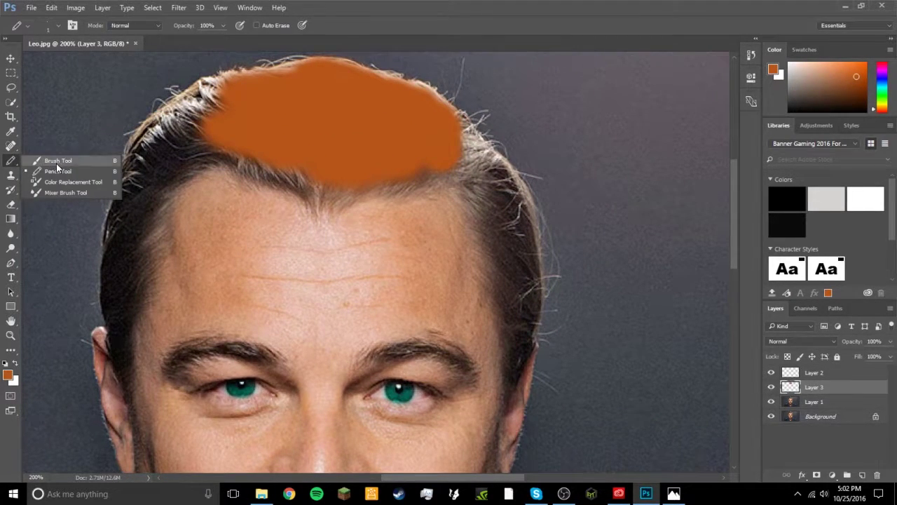
left_click(57, 162)
mouse_move(146, 145)
left_mouse_down()
mouse_move(177, 127)
mouse_move(160, 159)
mouse_move(246, 155)
mouse_move(297, 177)
mouse_move(283, 178)
mouse_move(205, 112)
mouse_move(192, 113)
mouse_move(212, 95)
mouse_move(246, 114)
mouse_move(251, 132)
mouse_move(219, 158)
mouse_move(224, 145)
mouse_move(505, 263)
mouse_move(407, 373)
left_mouse_up()
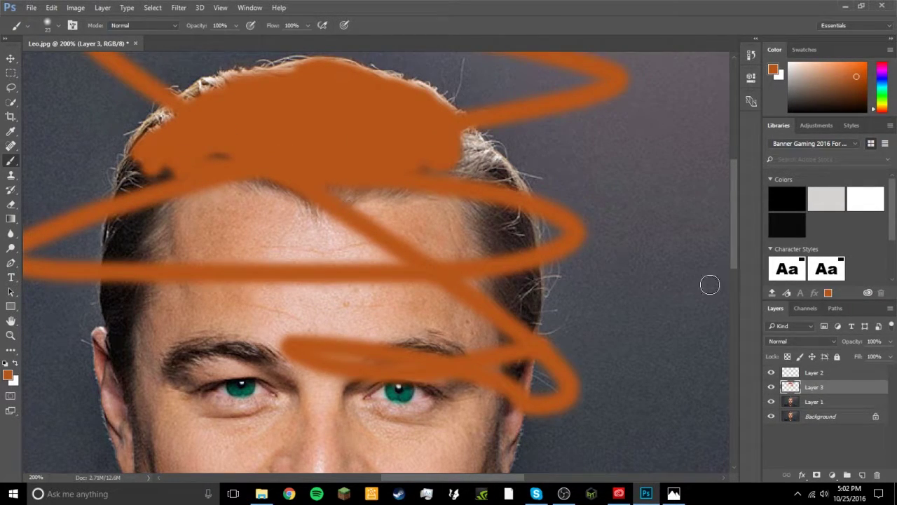
key("ctrl+z")
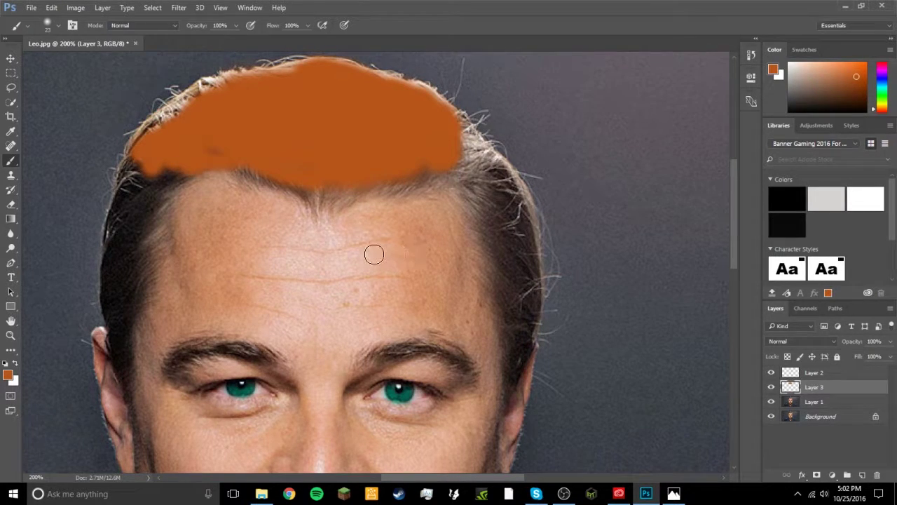
key("ctrl+z")
left_click_drag(194, 160, 234, 160)
mouse_move(173, 124)
left_mouse_down()
mouse_move(139, 155)
mouse_move(179, 108)
mouse_move(226, 89)
mouse_move(167, 119)
mouse_move(142, 163)
mouse_move(131, 222)
mouse_move(133, 163)
mouse_move(113, 297)
mouse_move(122, 354)
mouse_move(134, 210)
mouse_move(125, 303)
mouse_move(162, 154)
mouse_move(150, 190)
mouse_move(175, 165)
mouse_move(162, 182)
mouse_move(446, 176)
mouse_move(392, 177)
mouse_move(445, 180)
mouse_move(502, 262)
mouse_move(463, 137)
mouse_move(491, 178)
mouse_move(480, 153)
mouse_move(510, 250)
mouse_move(498, 178)
mouse_move(527, 237)
mouse_move(517, 330)
mouse_move(507, 271)
mouse_move(526, 308)
mouse_move(530, 297)
mouse_move(521, 347)
left_mouse_up()
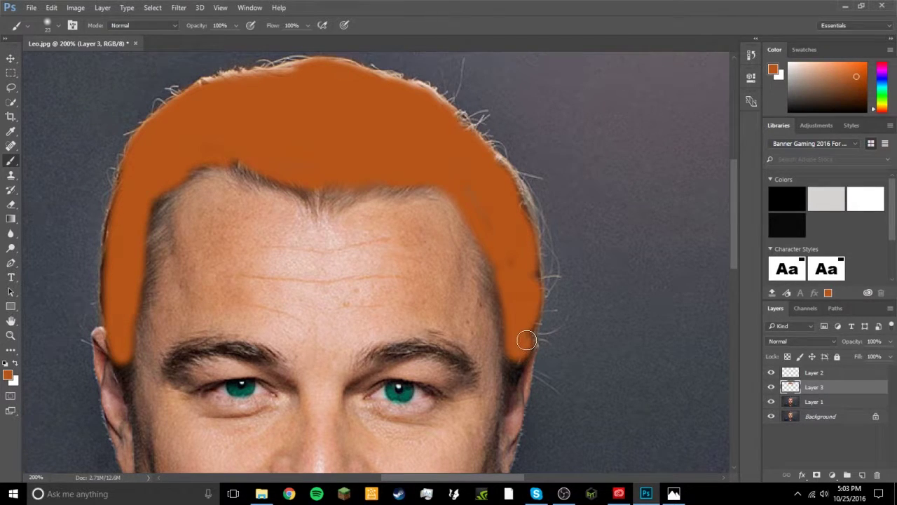
Reduce the brush size to 6 px and extend the orange over the hair tip beside the ear on the portrait's right side.
right_click(533, 317)
left_click_drag(588, 342, 589, 346)
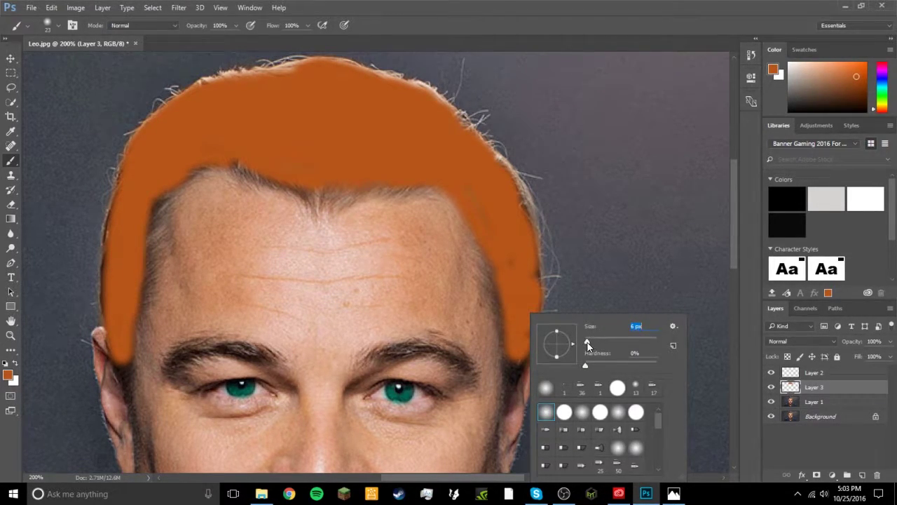
left_click(514, 363)
mouse_move(509, 355)
left_mouse_down()
mouse_move(511, 375)
mouse_move(512, 367)
mouse_move(521, 374)
mouse_move(512, 376)
left_mouse_up()
scroll(506, 366, "down", 5)
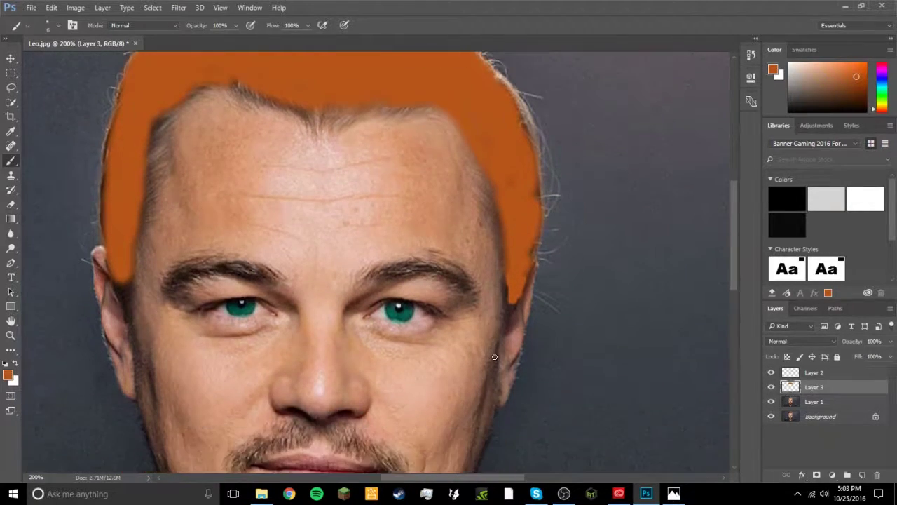
Touch up the orange along the forehead hairline and undo the fill over the portrait's left temple.
scroll(277, 338, "up", 4)
scroll(277, 339, "up", 3)
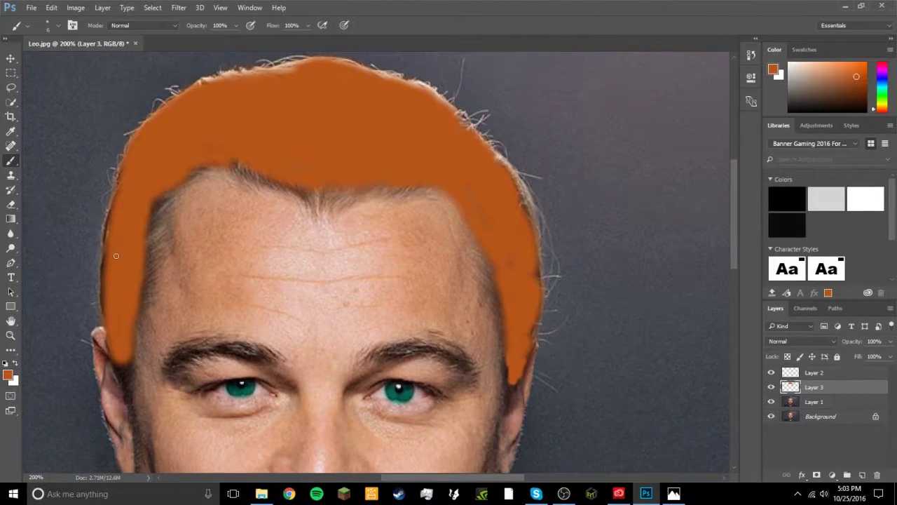
mouse_move(174, 218)
left_mouse_down()
mouse_move(162, 252)
mouse_move(184, 212)
mouse_move(150, 292)
left_mouse_up()
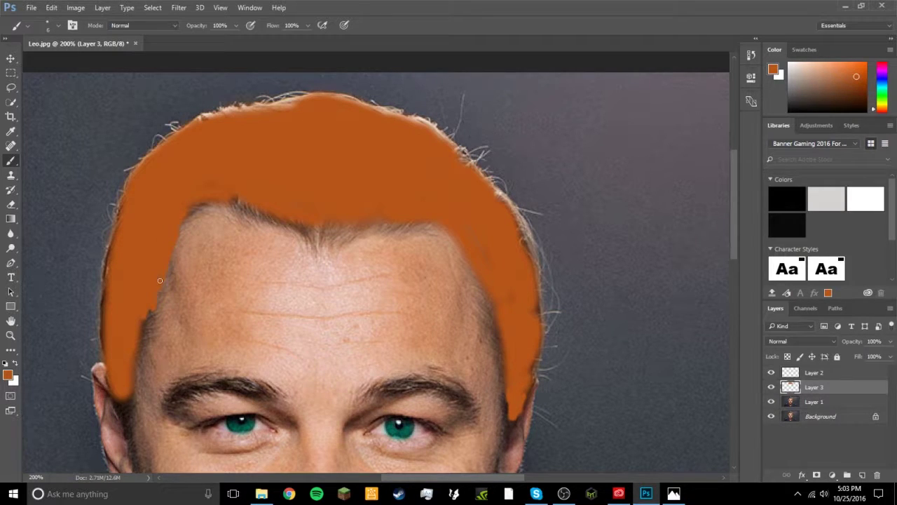
mouse_move(183, 221)
left_mouse_down()
mouse_move(235, 204)
mouse_move(187, 206)
mouse_move(239, 199)
mouse_move(211, 193)
mouse_move(233, 204)
left_mouse_up()
key("ctrl+z")
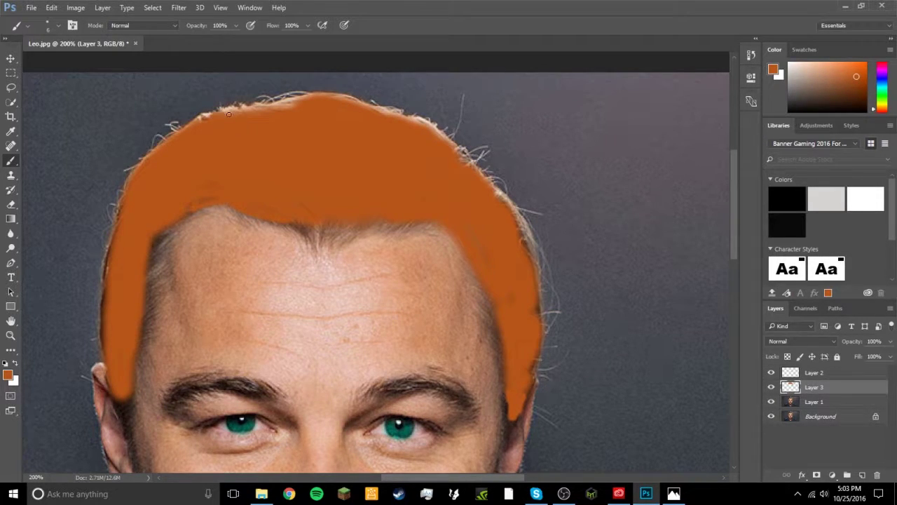
Fill the orange out to the crown's outer edge, the central hairline peak and the upper edge of the left temple.
mouse_move(226, 112)
left_mouse_down()
mouse_move(277, 108)
mouse_move(239, 114)
mouse_move(350, 104)
mouse_move(436, 134)
left_mouse_up()
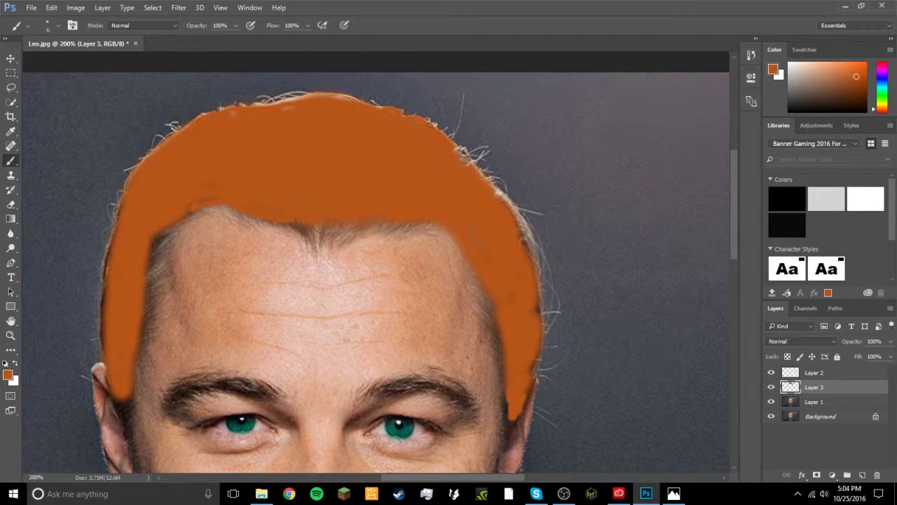
mouse_move(464, 162)
left_mouse_down()
mouse_move(530, 237)
mouse_move(515, 221)
mouse_move(550, 312)
left_mouse_up()
key("ctrl+z")
mouse_move(304, 216)
left_mouse_down()
mouse_move(317, 231)
mouse_move(354, 225)
left_mouse_up()
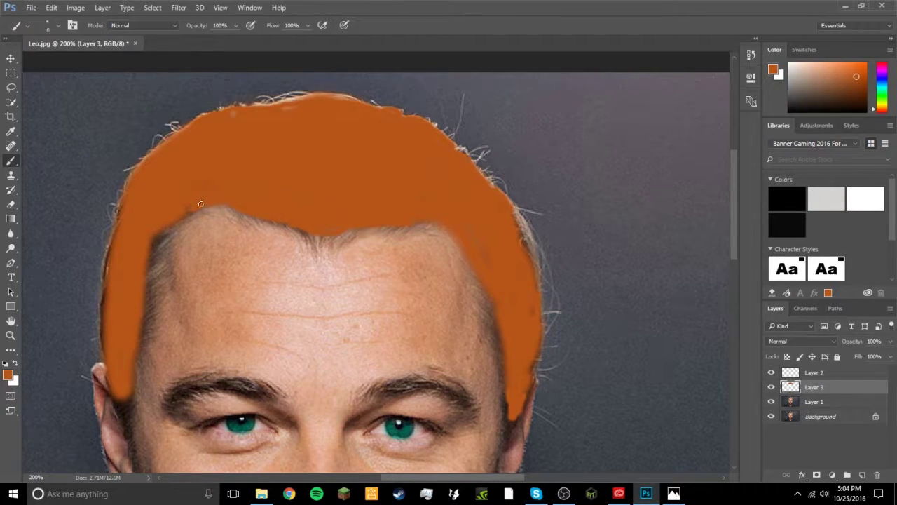
mouse_move(185, 216)
left_mouse_down()
mouse_move(150, 271)
mouse_move(140, 279)
mouse_move(142, 249)
mouse_move(145, 276)
mouse_move(106, 306)
mouse_move(110, 268)
mouse_move(107, 310)
mouse_move(107, 272)
mouse_move(144, 248)
mouse_move(129, 311)
left_mouse_up()
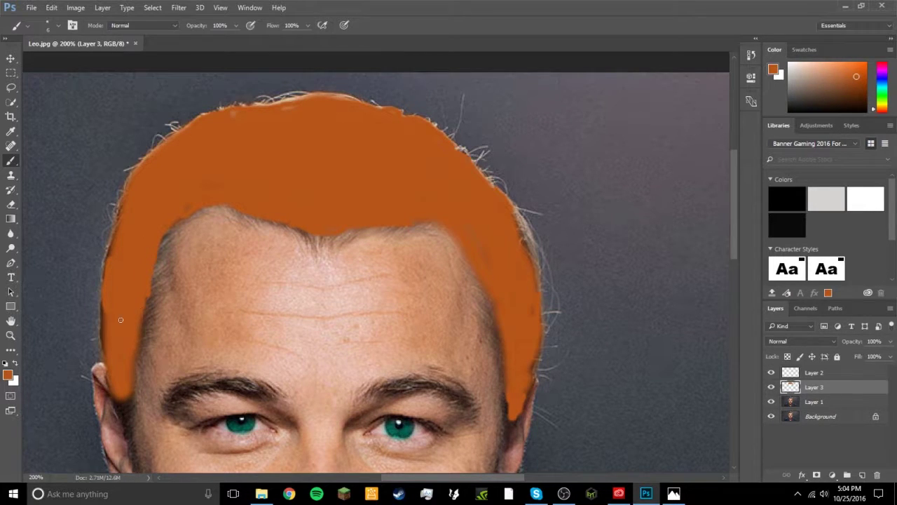
Try extending the orange over the portrait's left sideburn and temple, and undo the strokes.
scroll(120, 320, "down", 3)
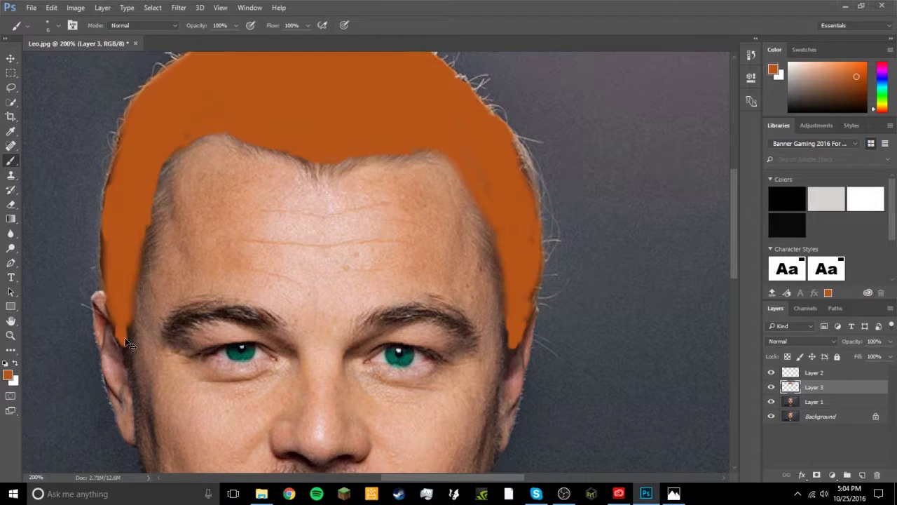
mouse_move(119, 330)
left_mouse_down()
mouse_move(119, 343)
mouse_move(116, 322)
mouse_move(125, 346)
mouse_move(149, 238)
mouse_move(130, 299)
left_mouse_up()
mouse_move(150, 236)
left_mouse_down()
mouse_move(160, 180)
mouse_move(155, 206)
left_mouse_up()
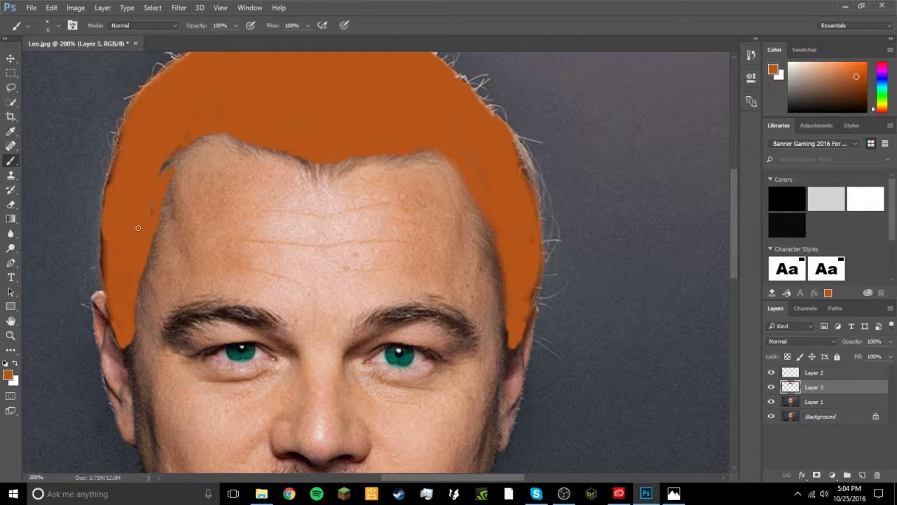
key("ctrl+z")
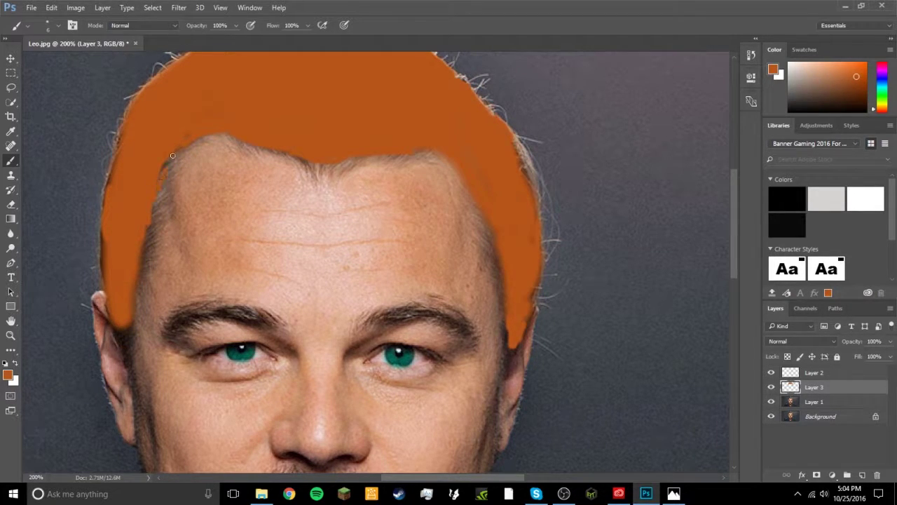
Repaint the sideburn beside the portrait's left ear and the lower temple hair in orange, undoing misplaced strokes.
mouse_move(142, 251)
left_mouse_down()
mouse_move(143, 262)
mouse_move(154, 234)
left_mouse_up()
key("ctrl+z")
mouse_move(155, 205)
left_mouse_down()
mouse_move(125, 354)
mouse_move(115, 329)
mouse_move(124, 324)
mouse_move(128, 340)
mouse_move(126, 324)
mouse_move(129, 348)
mouse_move(141, 336)
mouse_move(135, 346)
mouse_move(136, 324)
mouse_move(129, 349)
mouse_move(117, 327)
mouse_move(123, 345)
mouse_move(131, 296)
left_mouse_up()
key("ctrl+z")
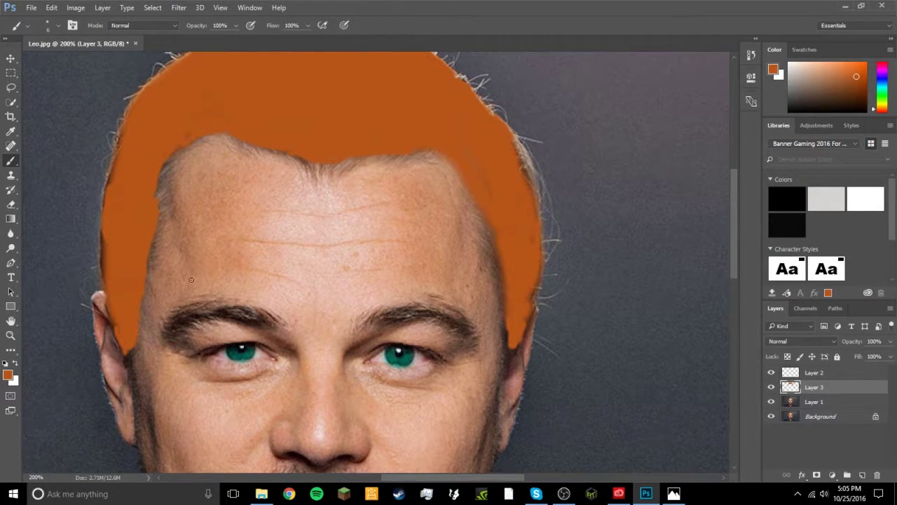
Fill the remaining hair edges along both temples with orange, including the left corner of the forehead hairline.
left_click_drag(151, 260, 154, 243)
left_click_drag(161, 212, 162, 182)
mouse_move(164, 158)
left_mouse_down()
mouse_move(156, 184)
mouse_move(169, 160)
mouse_move(166, 184)
mouse_move(171, 161)
mouse_move(222, 136)
left_mouse_up()
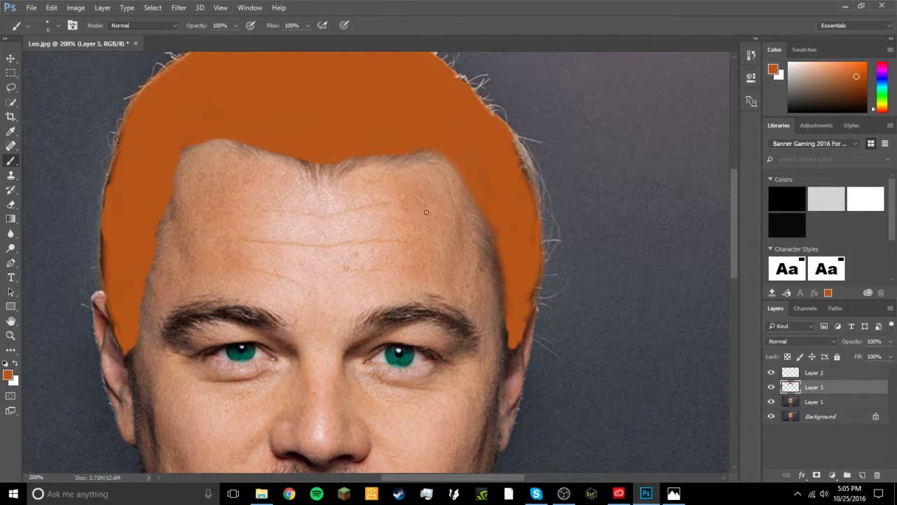
left_click_drag(482, 222, 509, 340)
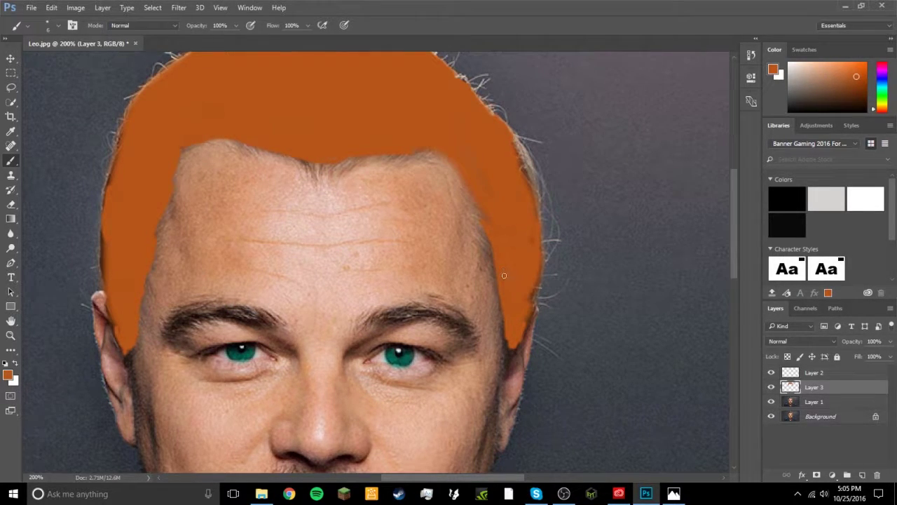
Extend the orange over the fuzzy hairline along the forehead and both temples with a soft 31 px brush.
right_click(319, 164)
left_click_drag(382, 194, 390, 193)
left_click(337, 130)
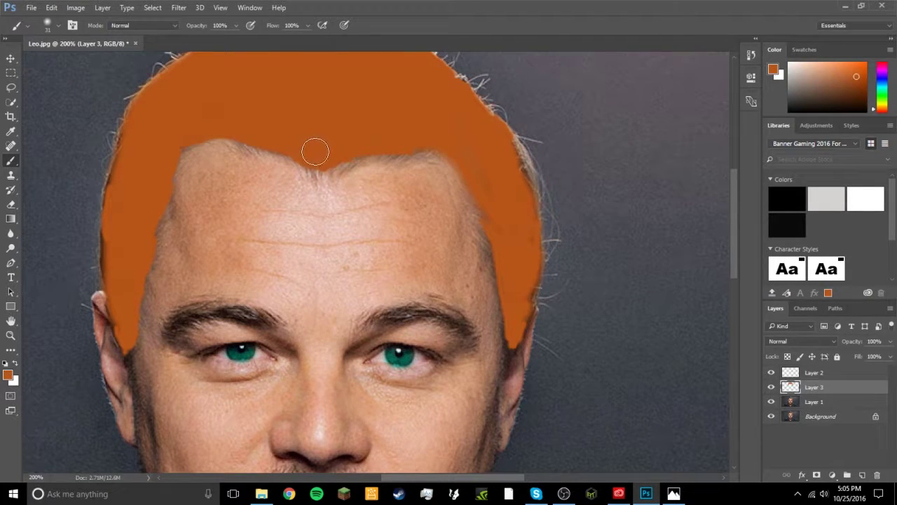
mouse_move(338, 160)
left_mouse_down()
mouse_move(342, 153)
mouse_move(322, 161)
mouse_move(297, 148)
mouse_move(329, 161)
mouse_move(390, 140)
mouse_move(442, 145)
mouse_move(187, 133)
mouse_move(172, 193)
mouse_move(140, 248)
mouse_move(137, 321)
mouse_move(141, 290)
left_mouse_up()
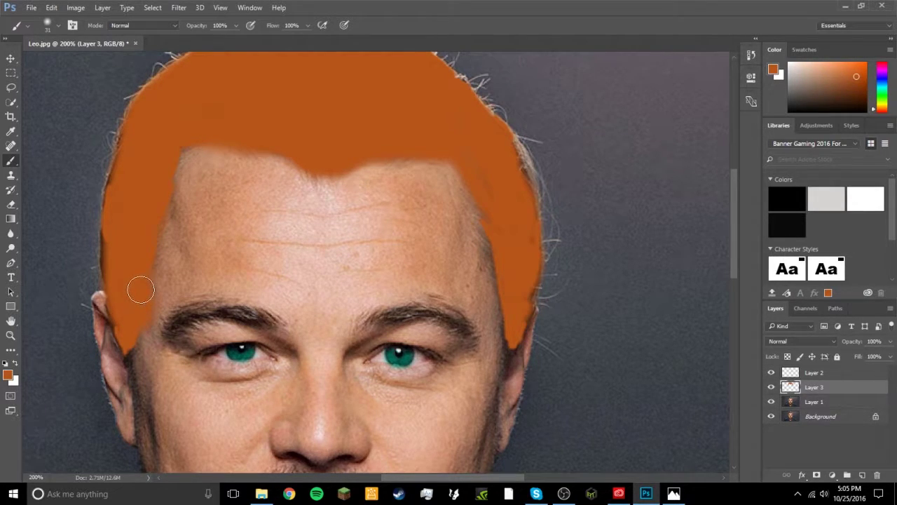
mouse_move(455, 155)
left_mouse_down()
mouse_move(497, 248)
mouse_move(510, 245)
left_mouse_up()
Set the blend mode of the orange hair layer, Layer 3, to Multiply.
key("ctrl+minus")
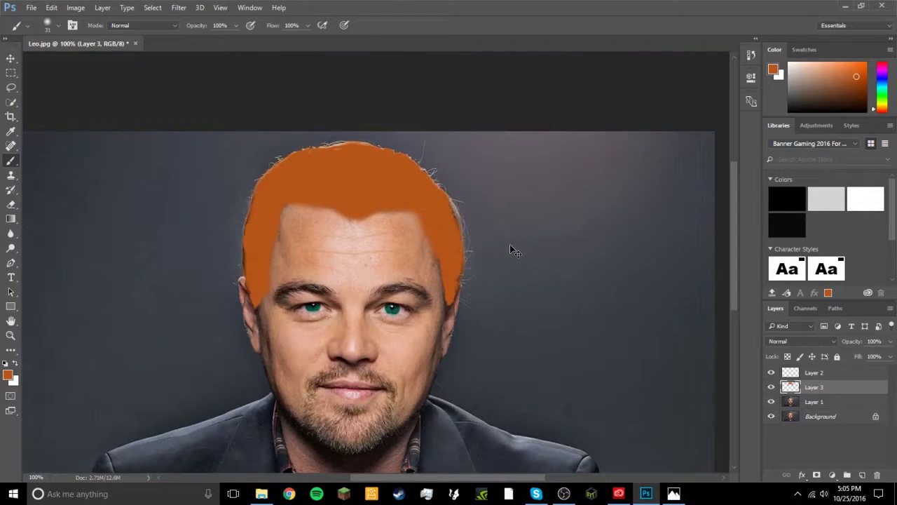
scroll(521, 332, "down", 3)
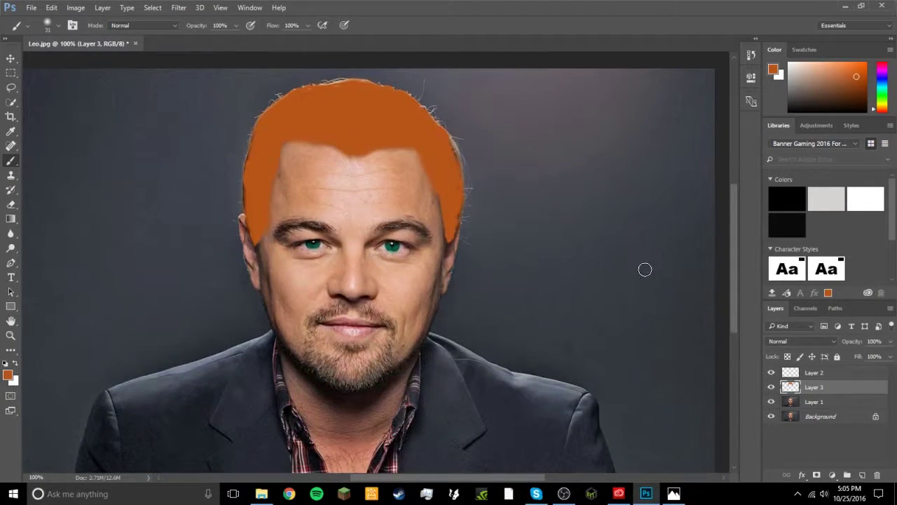
left_click(811, 342)
left_click(802, 150)
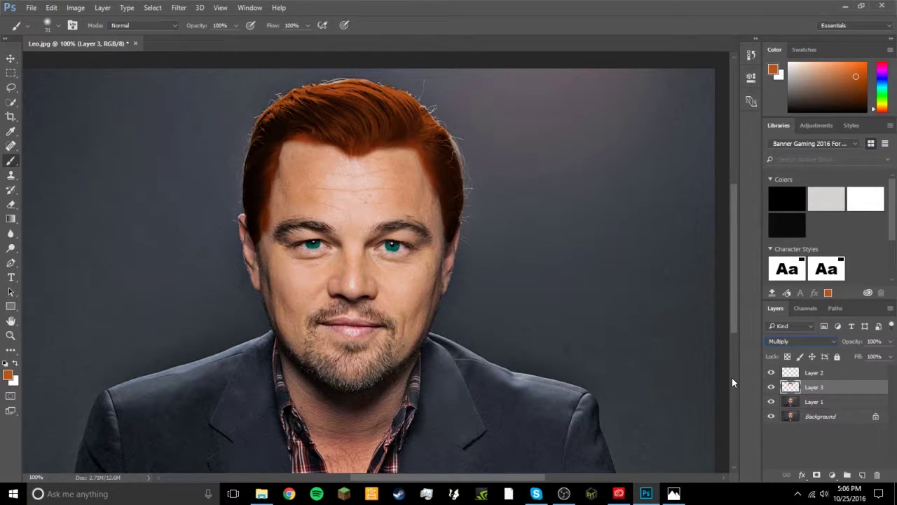
Try the Multiply, Screen and Lighten blend modes on Layer 1, and return it to Normal.
left_click(824, 403)
left_click(793, 341)
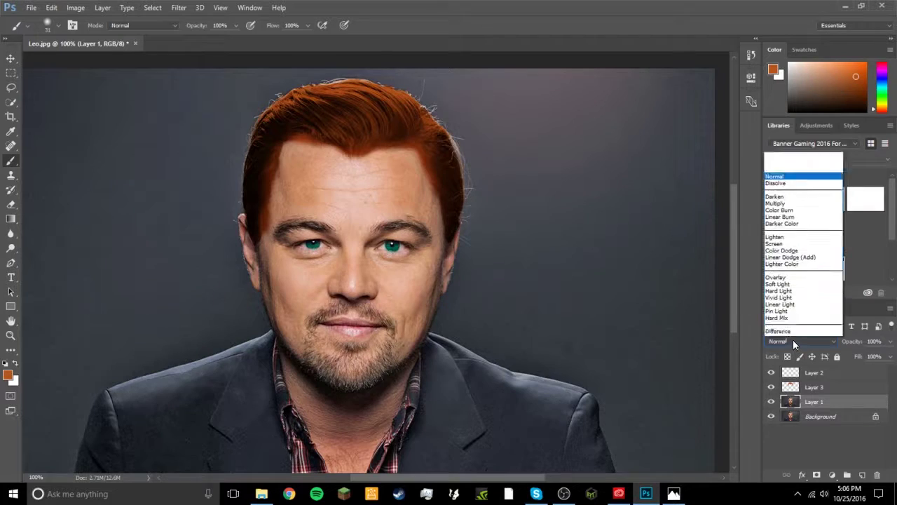
left_click(792, 151)
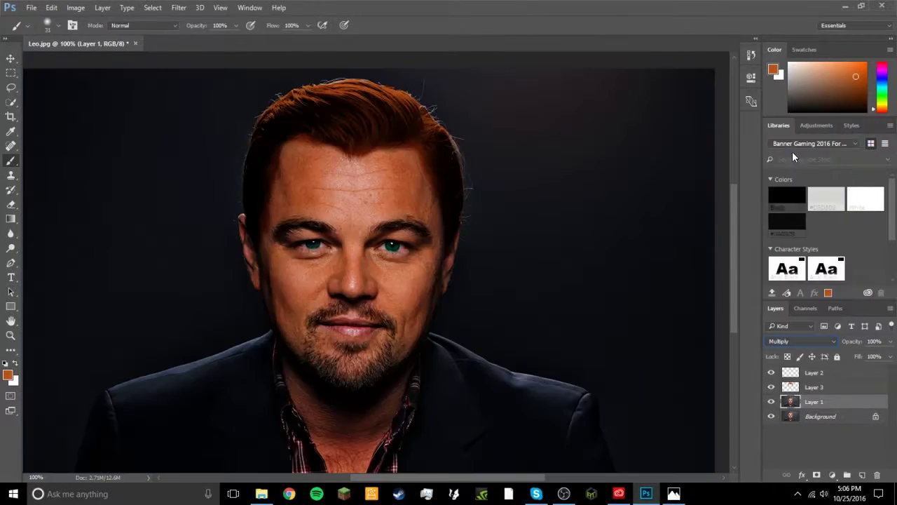
left_click(810, 338)
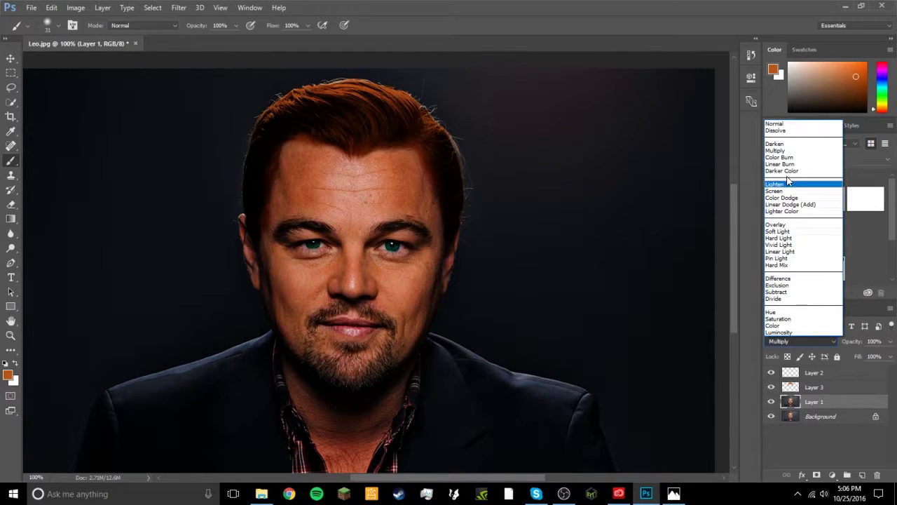
left_click(785, 197)
left_click(787, 339)
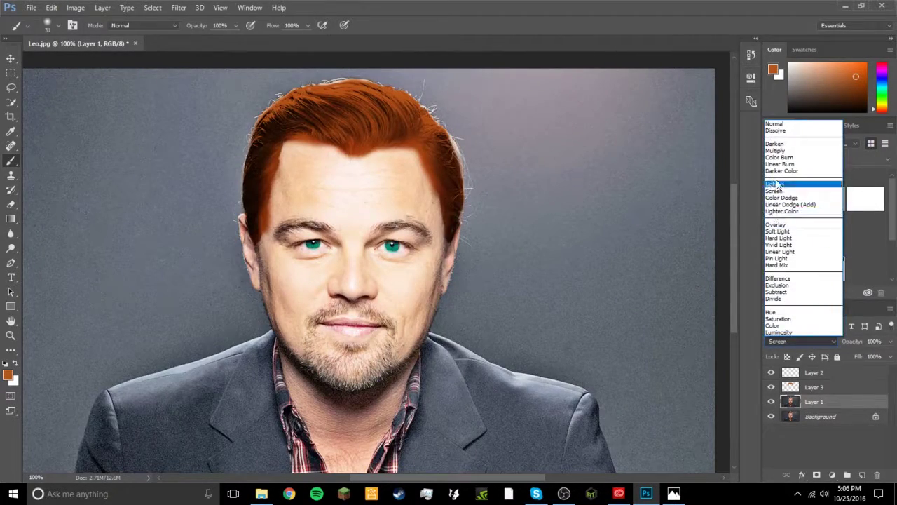
left_click(799, 184)
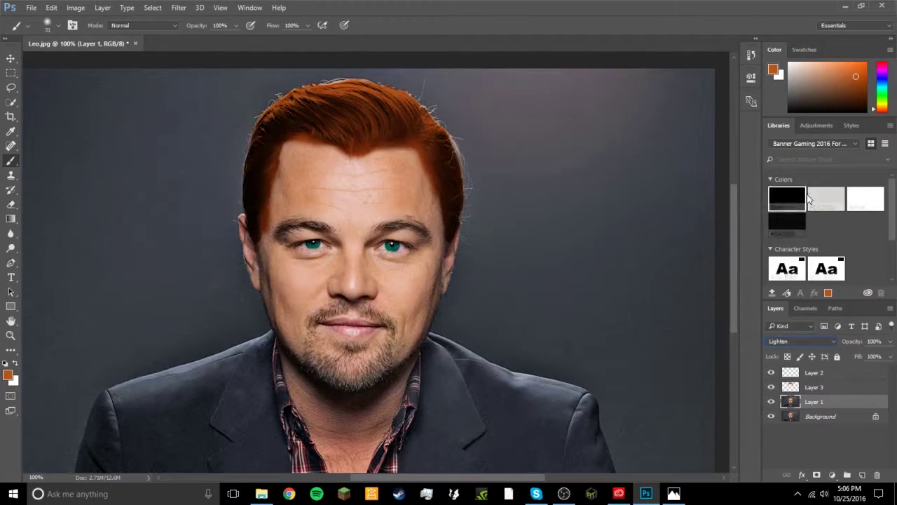
left_click(797, 339)
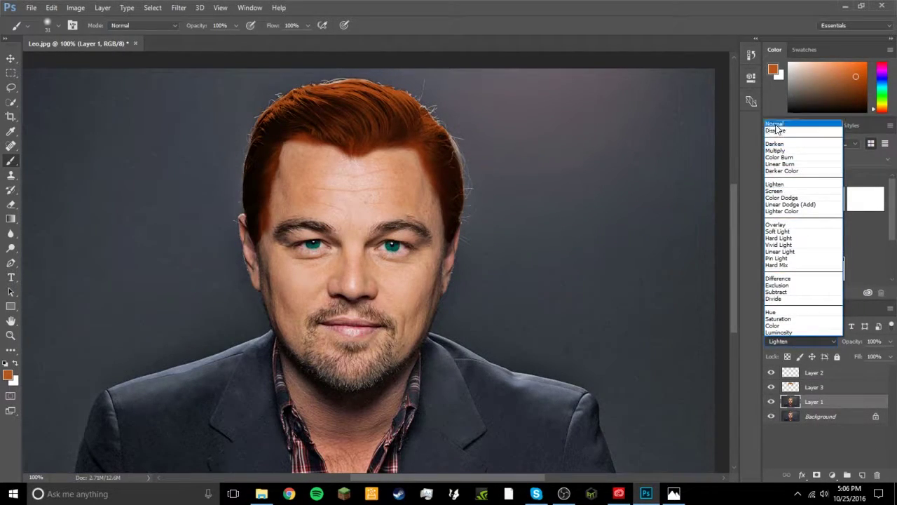
left_click(776, 126)
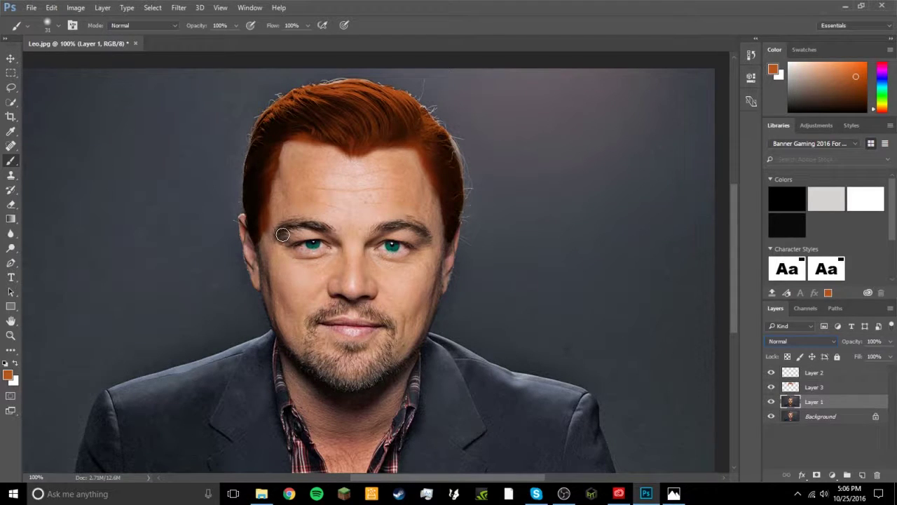
Add a new layer above Layer 1 and choose the 25 px pointed brush tip, reduced to 18 px.
key("ctrl+shift+n")
key("Return")
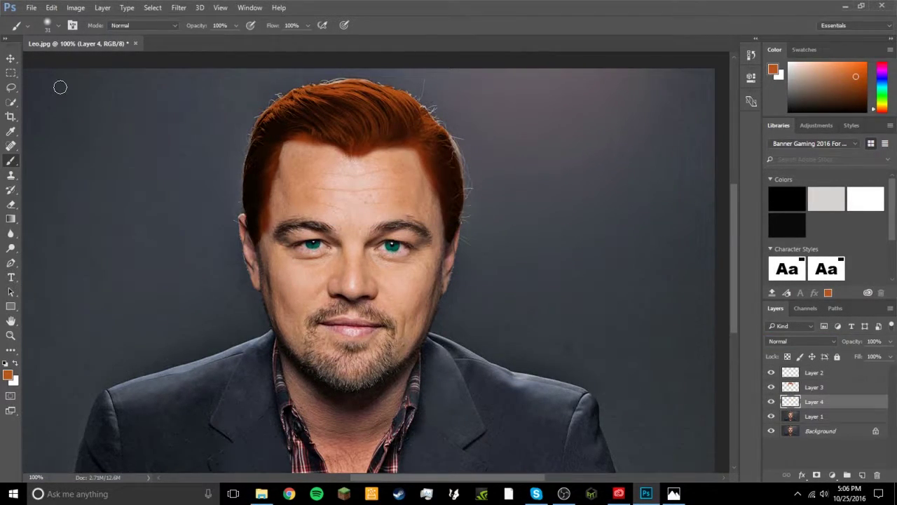
key("ctrl+plus")
key("ctrl+plus")
scroll(184, 241, "left", 4)
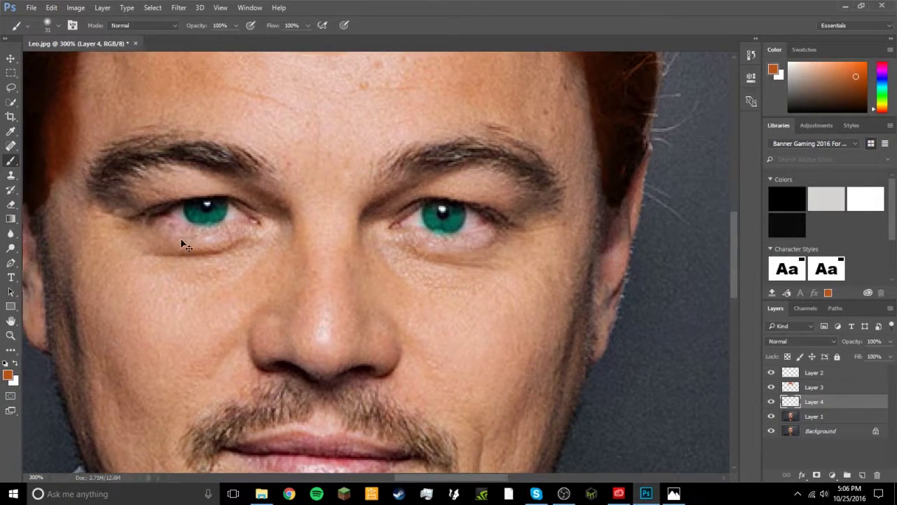
scroll(189, 242, "left", 2)
key("ctrl+plus")
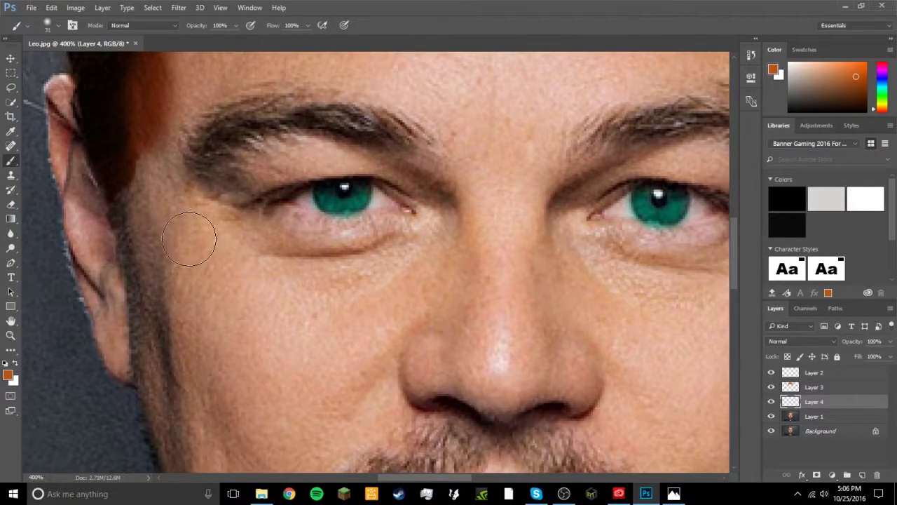
scroll(189, 239, "up", 1)
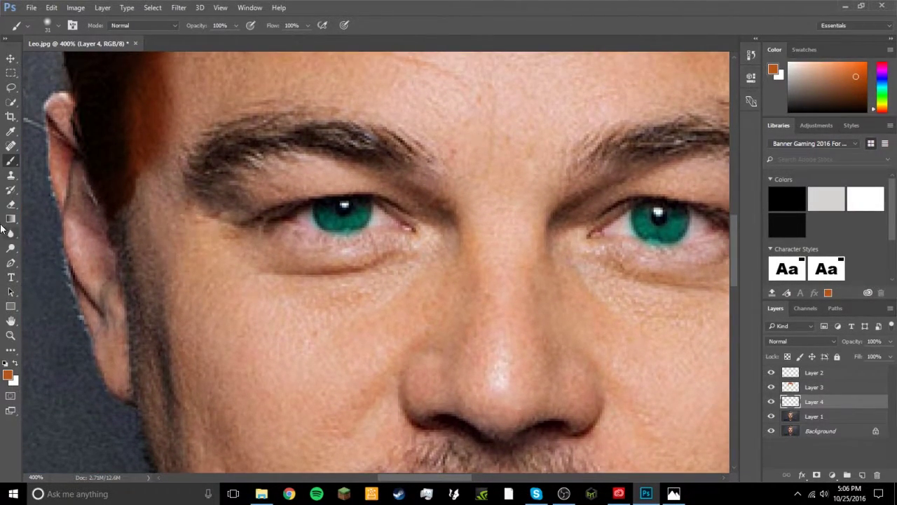
right_click(8, 166)
left_click(49, 159)
right_click(206, 188)
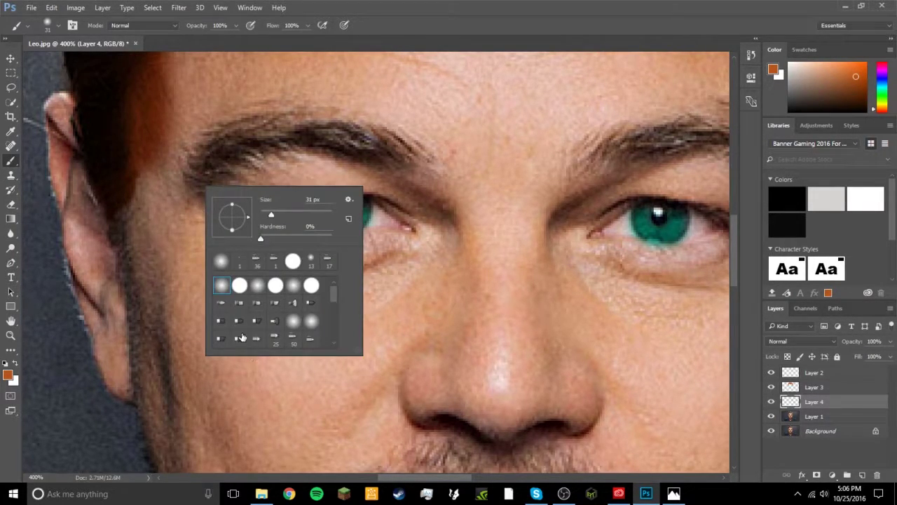
scroll(282, 334, "down", 1)
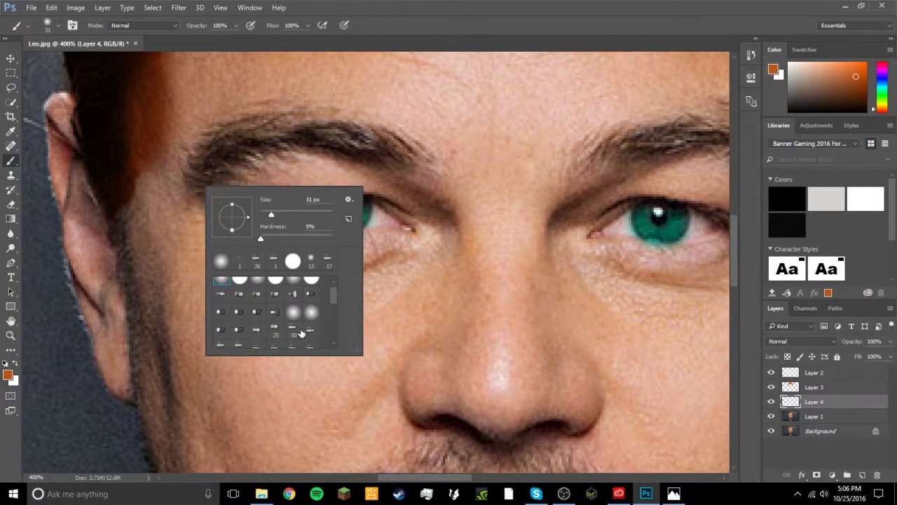
scroll(300, 332, "down", 2)
left_click(221, 330)
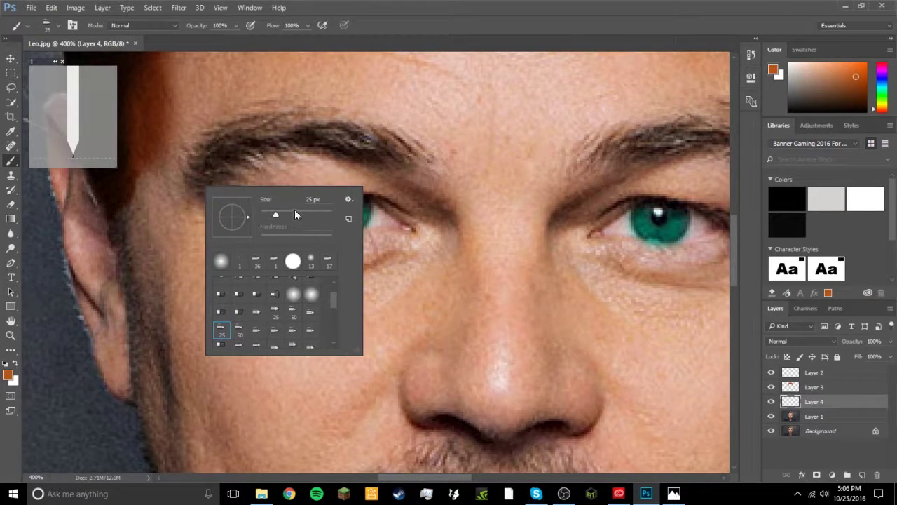
left_click_drag(276, 214, 271, 214)
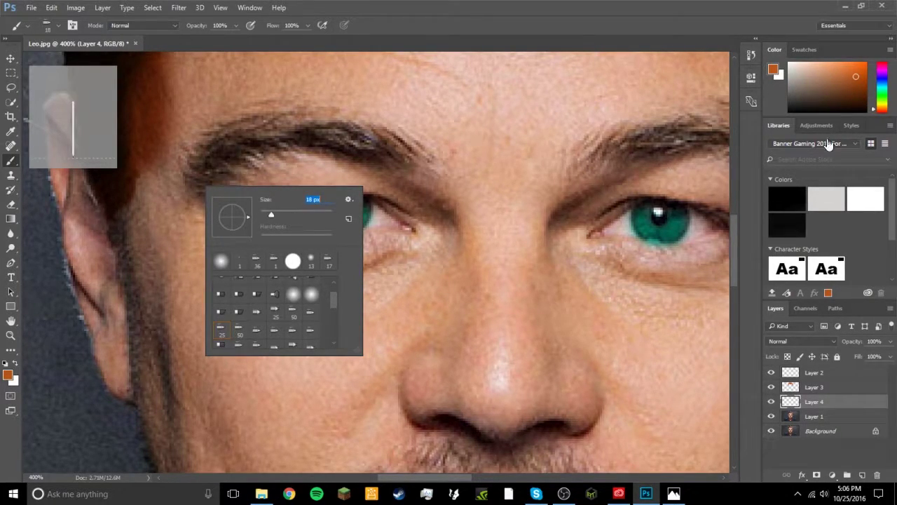
Shade black bruising over the upper lid and beneath the portrait's left-hand eye, undoing a misplaced stroke.
left_click(871, 110)
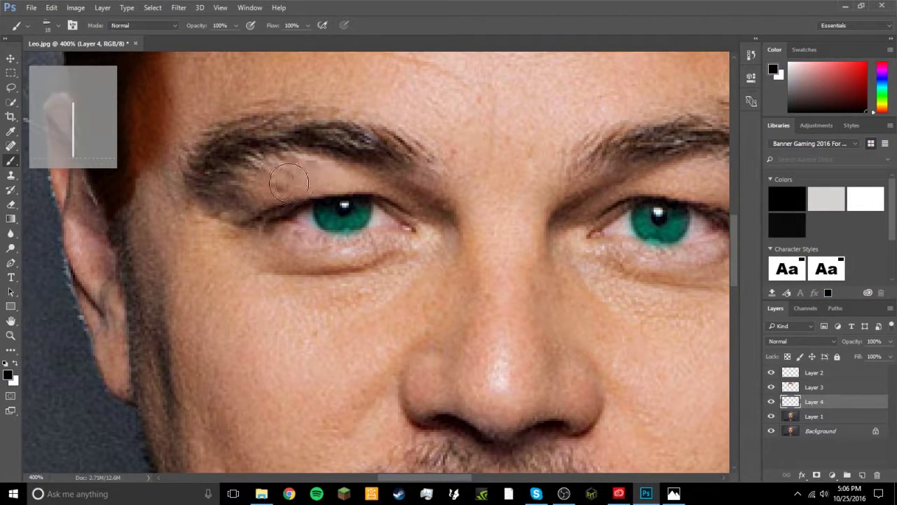
mouse_move(244, 189)
left_mouse_down()
mouse_move(310, 164)
mouse_move(289, 178)
mouse_move(390, 184)
mouse_move(260, 166)
mouse_move(430, 198)
mouse_move(319, 163)
mouse_move(416, 183)
mouse_move(391, 176)
mouse_move(435, 210)
mouse_move(427, 282)
mouse_move(406, 247)
mouse_move(372, 260)
mouse_move(348, 247)
mouse_move(407, 248)
mouse_move(346, 253)
mouse_move(252, 242)
mouse_move(270, 248)
mouse_move(261, 256)
mouse_move(310, 273)
mouse_move(369, 275)
mouse_move(352, 267)
mouse_move(368, 263)
mouse_move(351, 263)
mouse_move(410, 263)
mouse_move(337, 267)
mouse_move(355, 264)
mouse_move(359, 274)
mouse_move(316, 259)
mouse_move(391, 255)
mouse_move(385, 263)
mouse_move(418, 264)
mouse_move(372, 250)
mouse_move(395, 252)
mouse_move(416, 239)
mouse_move(426, 213)
mouse_move(425, 243)
mouse_move(401, 253)
mouse_move(435, 228)
mouse_move(407, 259)
mouse_move(328, 259)
mouse_move(398, 250)
mouse_move(340, 257)
mouse_move(239, 239)
mouse_move(245, 184)
mouse_move(274, 172)
mouse_move(278, 180)
mouse_move(260, 176)
mouse_move(298, 165)
mouse_move(284, 162)
mouse_move(301, 175)
mouse_move(341, 178)
mouse_move(331, 160)
mouse_move(353, 171)
mouse_move(358, 195)
mouse_move(239, 202)
mouse_move(249, 244)
mouse_move(294, 254)
mouse_move(317, 244)
mouse_move(419, 242)
mouse_move(414, 252)
mouse_move(429, 238)
mouse_move(400, 205)
mouse_move(317, 172)
mouse_move(432, 242)
mouse_move(361, 277)
mouse_move(217, 236)
mouse_move(228, 209)
mouse_move(221, 236)
left_mouse_up()
key("ctrl+z")
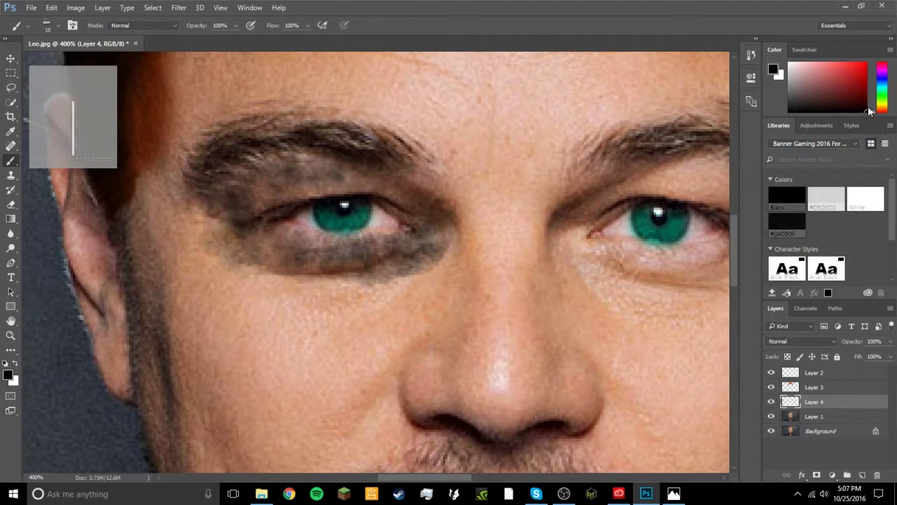
Paint dark red over the bruise directly beneath the left-hand eye with a 6 px brush.
mouse_move(867, 101)
left_mouse_down()
mouse_move(872, 59)
mouse_move(866, 82)
left_mouse_up()
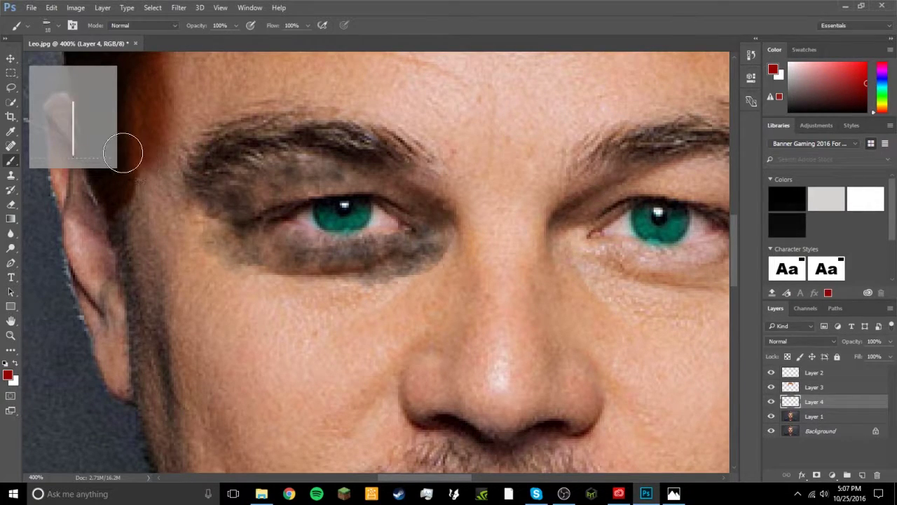
right_click(335, 244)
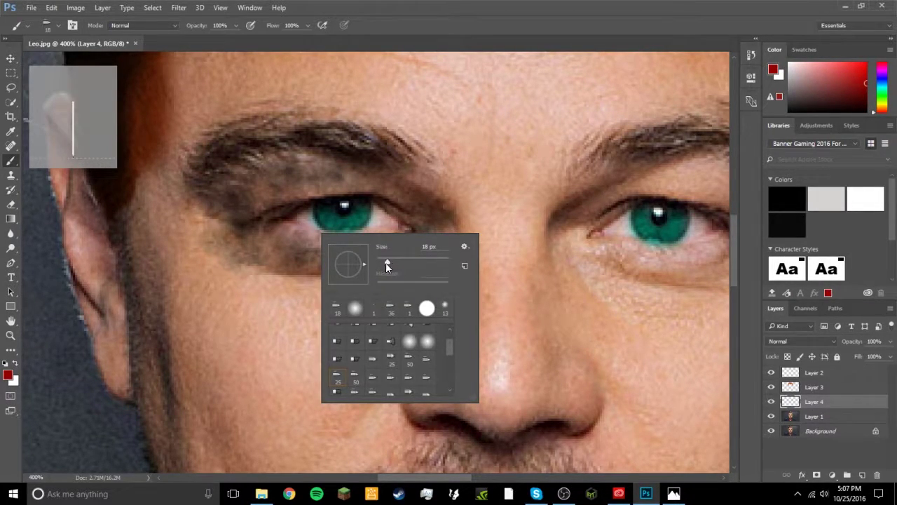
left_click_drag(385, 264, 381, 265)
left_click(278, 242)
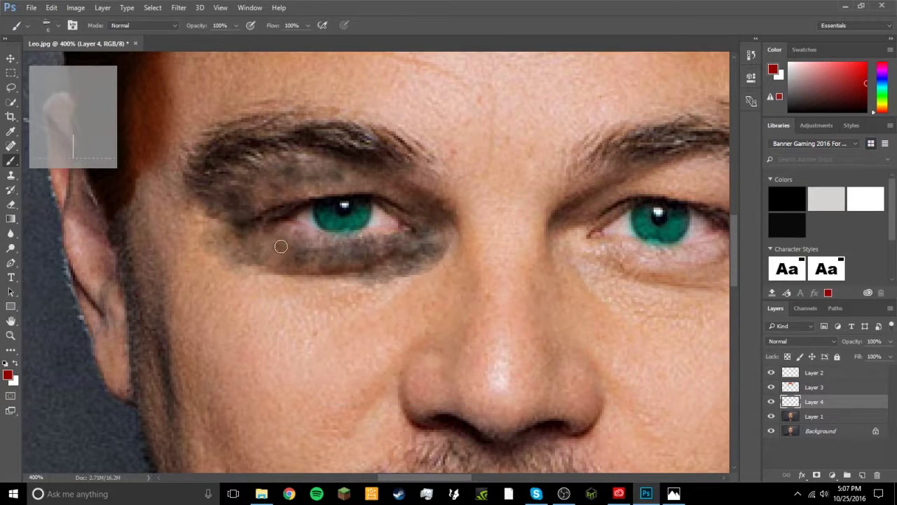
mouse_move(313, 250)
left_mouse_down()
mouse_move(289, 251)
mouse_move(353, 251)
mouse_move(320, 258)
mouse_move(264, 233)
mouse_move(341, 258)
mouse_move(322, 255)
mouse_move(354, 249)
mouse_move(321, 253)
mouse_move(412, 242)
mouse_move(376, 251)
mouse_move(392, 255)
mouse_move(366, 244)
mouse_move(397, 249)
left_mouse_up()
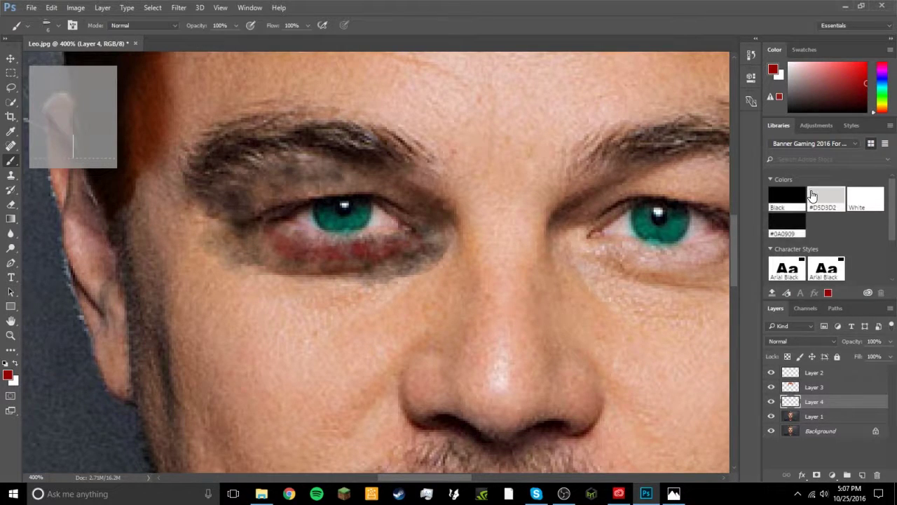
Add brownish-orange tones to the bruise beneath the left-hand eye with a 9 px brush.
left_click(883, 84)
left_click_drag(886, 87, 887, 110)
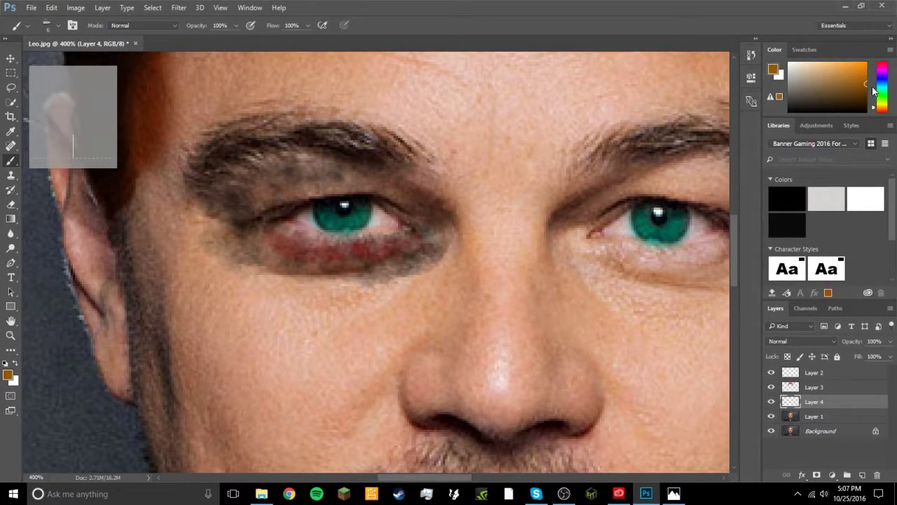
right_click(498, 185)
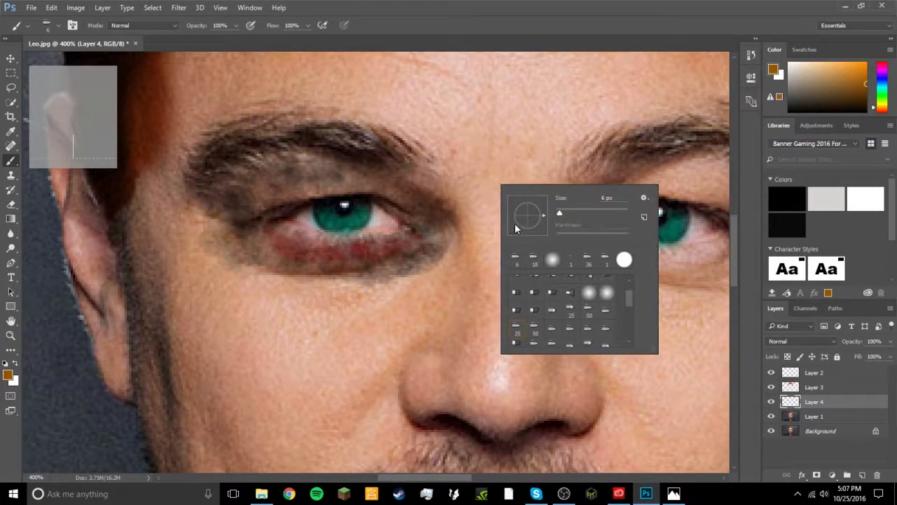
left_click_drag(558, 214, 561, 214)
left_click(307, 249)
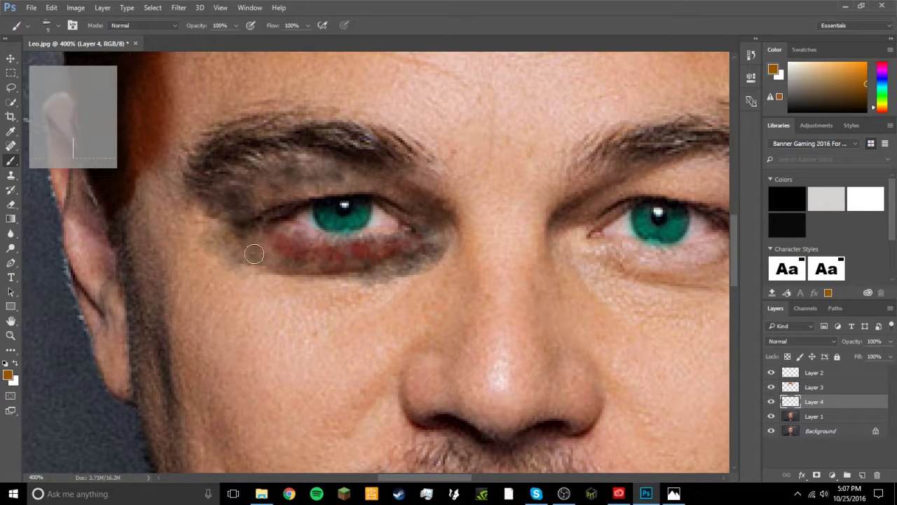
mouse_move(384, 250)
left_mouse_down()
mouse_move(426, 238)
mouse_move(400, 275)
mouse_move(302, 284)
mouse_move(340, 287)
mouse_move(358, 279)
mouse_move(213, 275)
mouse_move(293, 276)
mouse_move(279, 276)
mouse_move(370, 292)
mouse_move(390, 274)
left_mouse_up()
Paint purple patches on the bruise at the outer and inner corners of the left-hand eye.
mouse_move(883, 82)
left_mouse_down()
mouse_move(883, 71)
mouse_move(863, 71)
mouse_move(866, 77)
left_mouse_up()
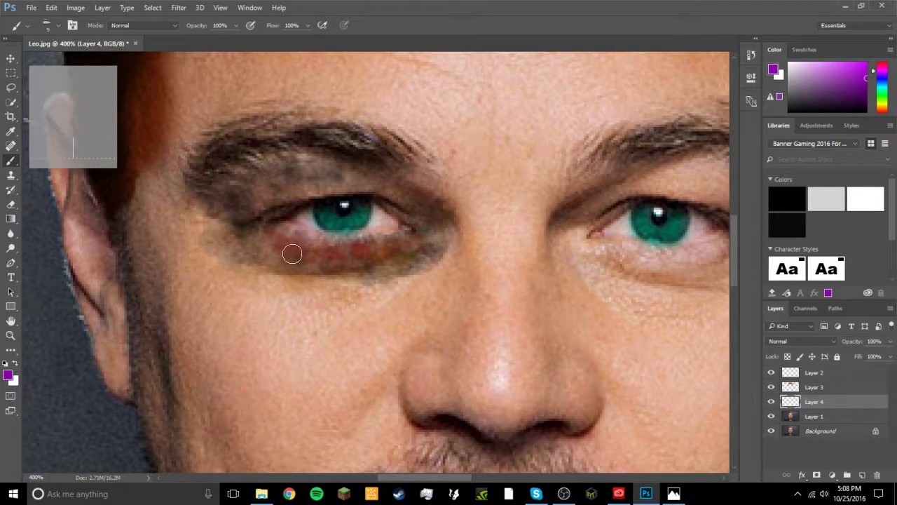
left_click_drag(253, 240, 259, 241)
mouse_move(421, 233)
left_mouse_down()
mouse_move(421, 262)
mouse_move(432, 256)
mouse_move(448, 213)
mouse_move(435, 215)
mouse_move(434, 229)
mouse_move(419, 214)
mouse_move(441, 235)
left_mouse_up()
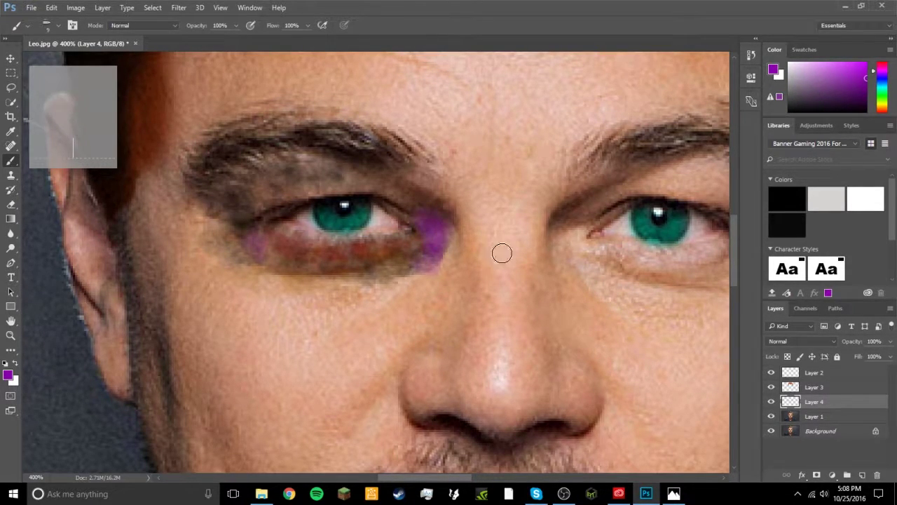
Set the blend mode of the bruise layer, Layer 4, to Multiply.
key("ctrl+minus")
key("ctrl+minus")
key("ctrl+minus")
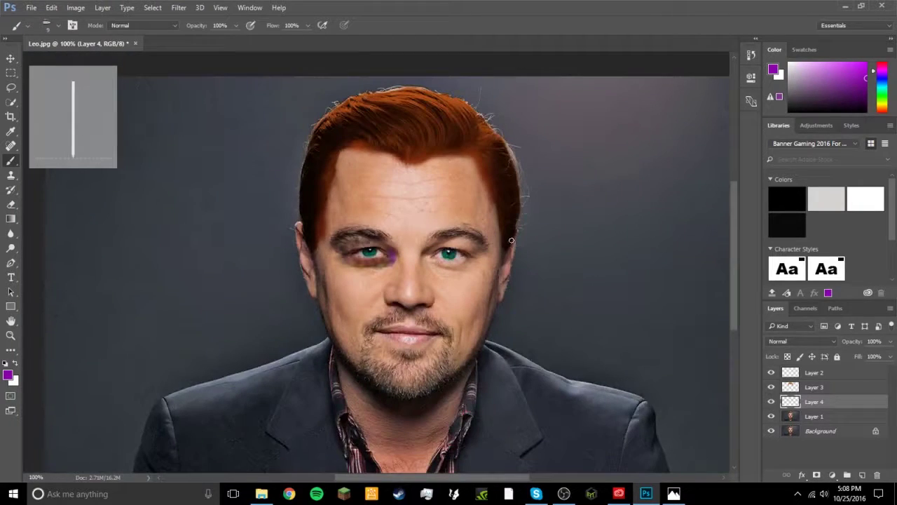
left_click(777, 341)
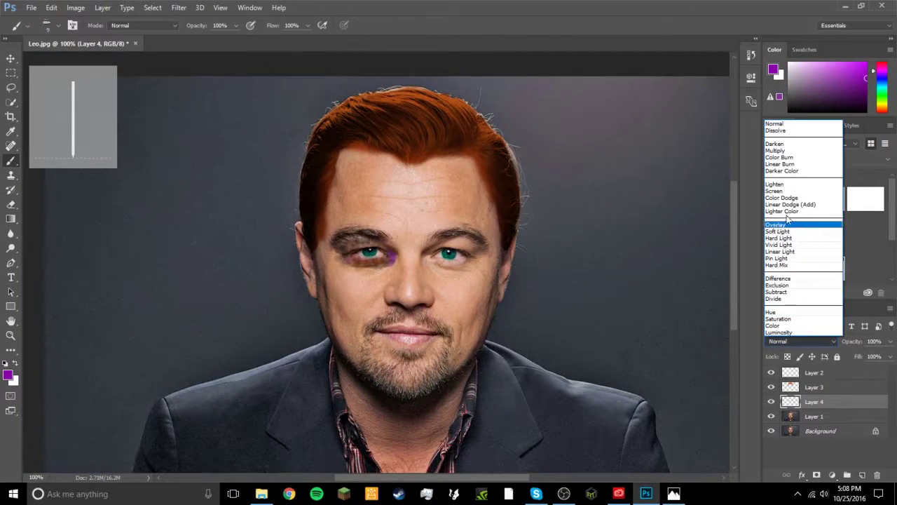
left_click(774, 148)
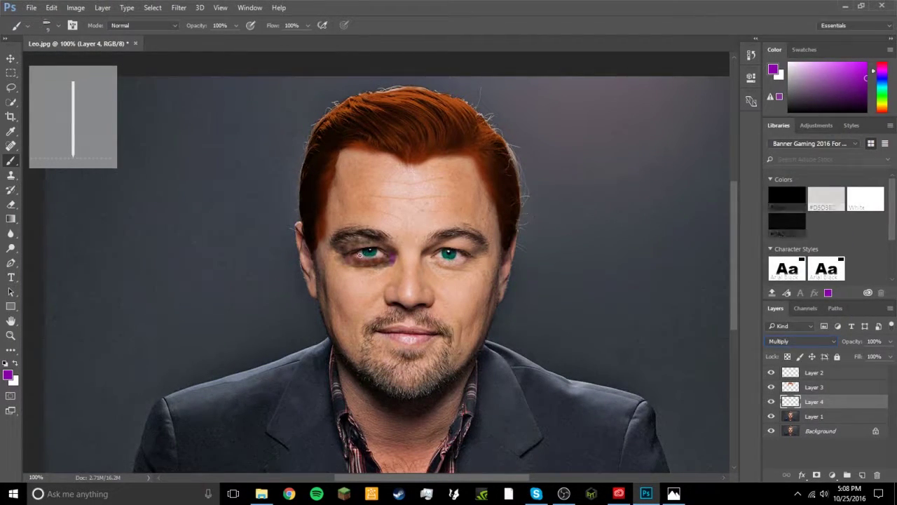
key("ctrl+plus")
key("ctrl+plus")
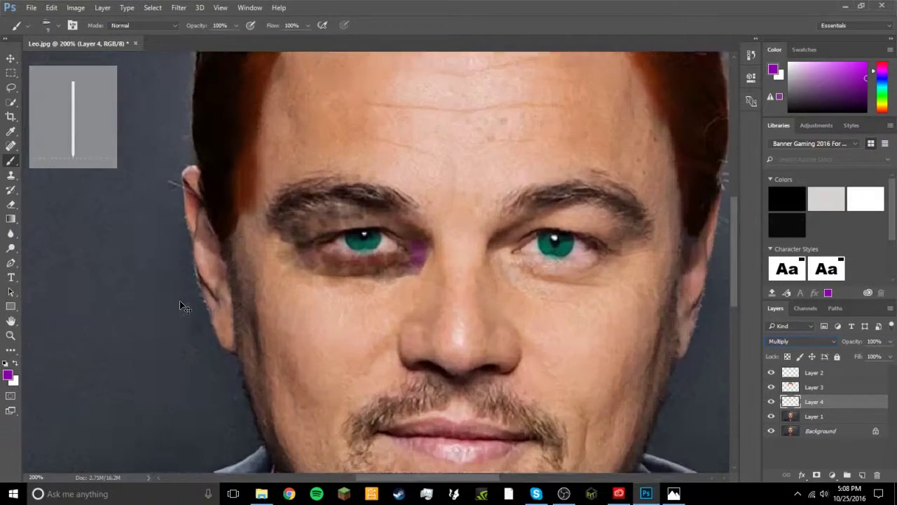
Set up a 1 px soft round brush with 0% hardness and dark red as the painting colour.
key("ctrl+minus")
key("ctrl+minus")
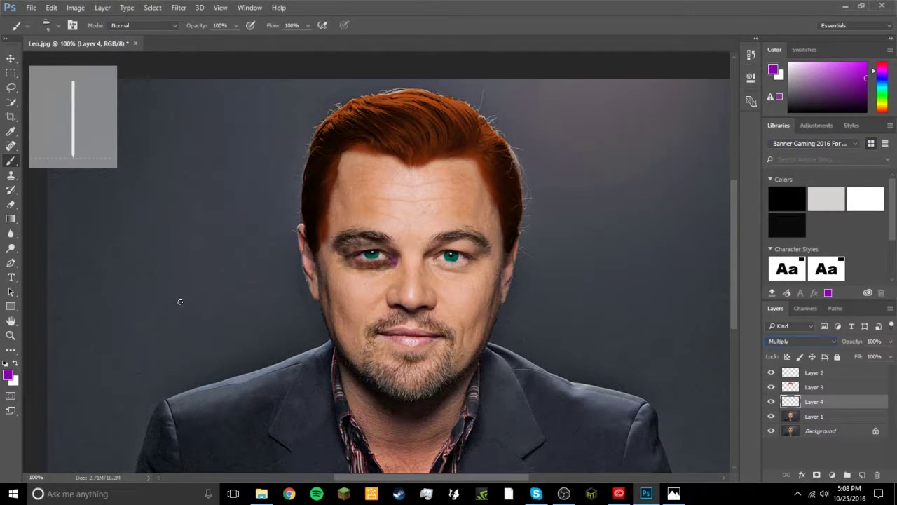
key("ctrl+plus")
key("ctrl+plus")
key("ctrl+plus")
key("ctrl+plus")
key("ctrl+plus")
key("ctrl+plus")
key("ctrl+plus")
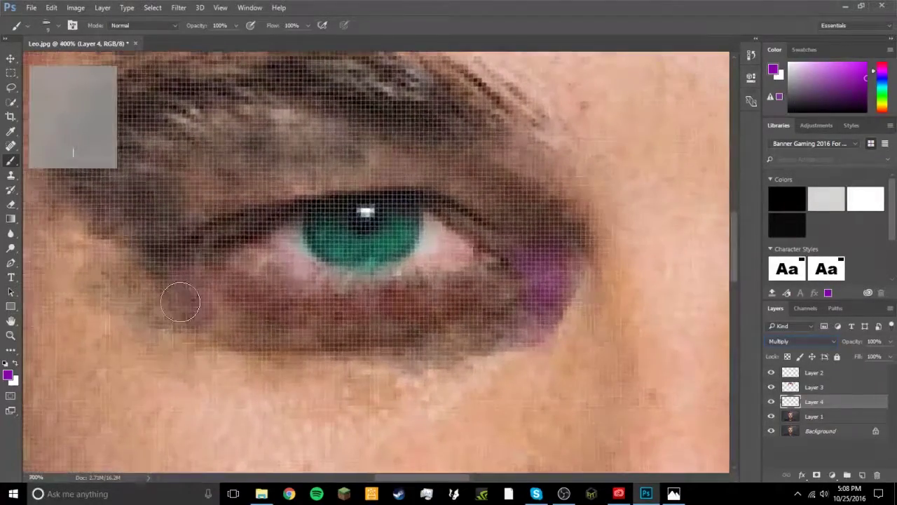
right_click(179, 302)
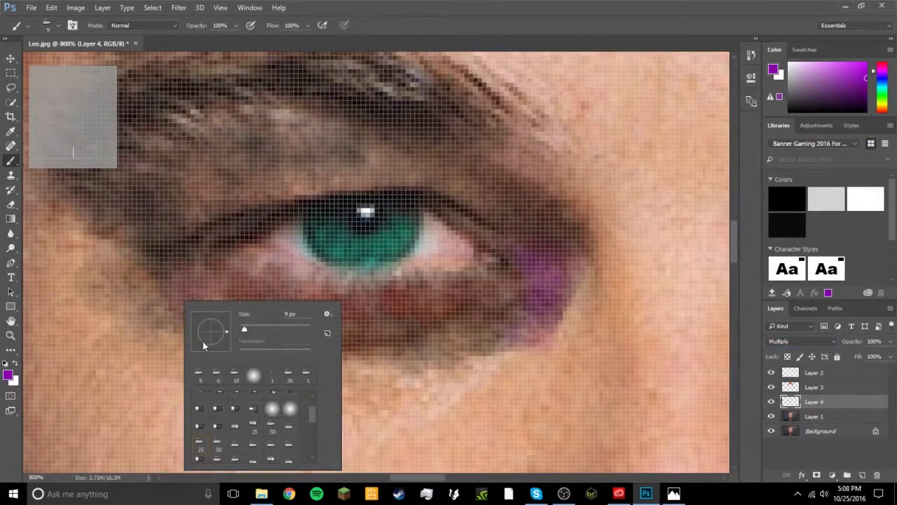
left_click(48, 28)
left_click(57, 28)
scroll(23, 171, "up", 2)
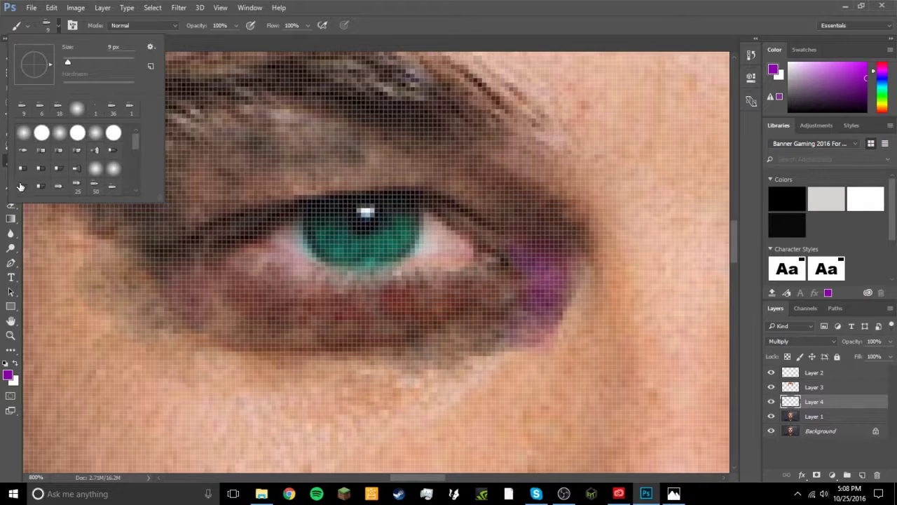
left_click(23, 133)
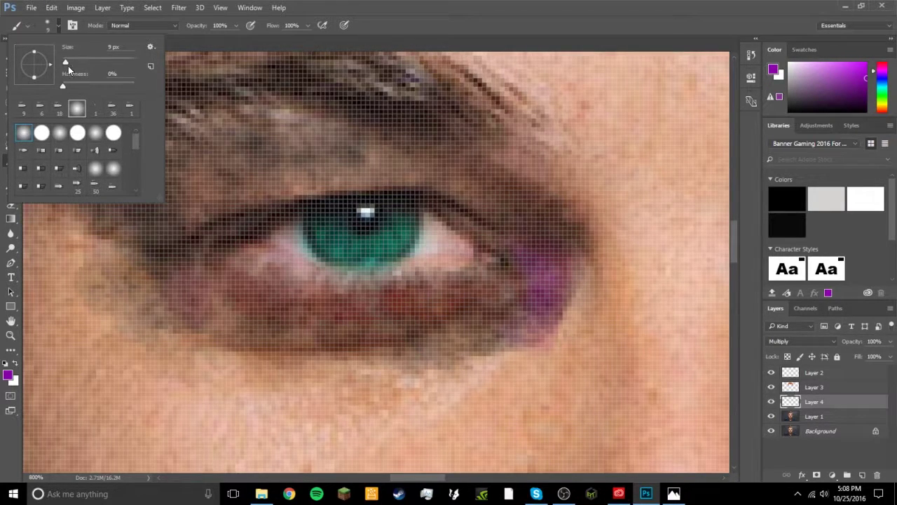
left_click_drag(66, 64, 57, 65)
mouse_move(881, 70)
left_mouse_down()
mouse_move(879, 106)
mouse_move(866, 90)
left_mouse_up()
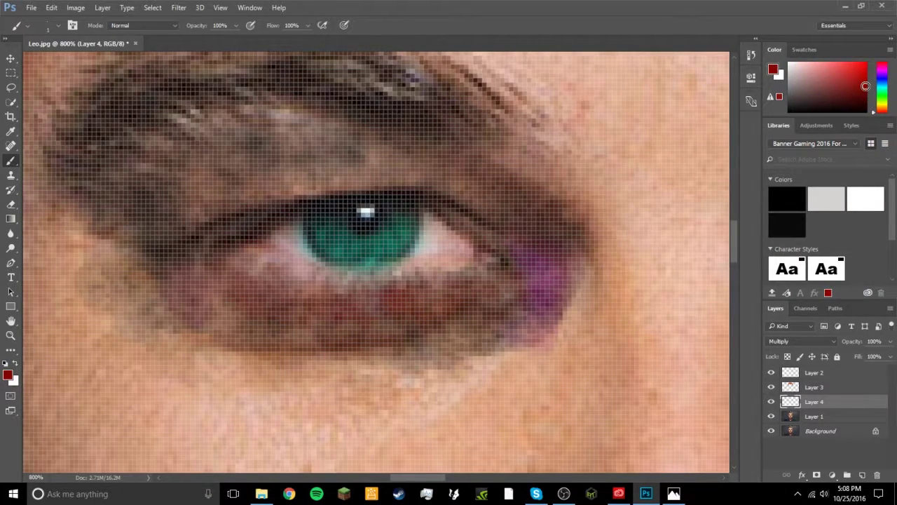
Paint thin dark red veins in the white of the left-hand eye, on the side nearest the nose.
key("ctrl+plus")
key("ctrl+plus")
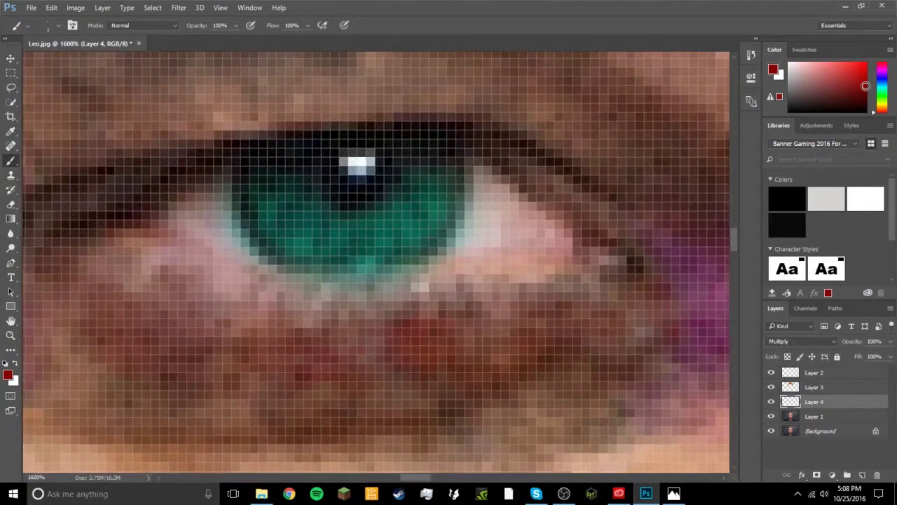
left_click_drag(469, 220, 540, 247)
left_click_drag(477, 199, 510, 201)
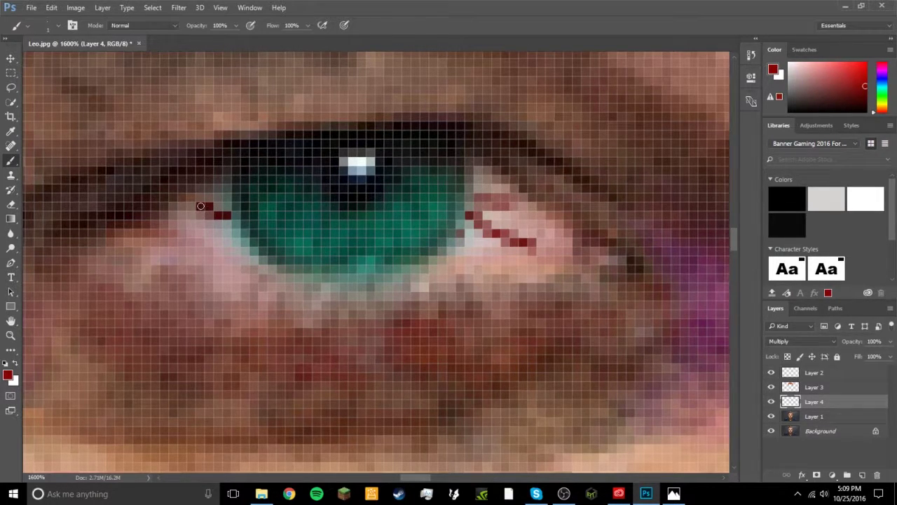
Add branching dark red veins to the outer white of the left-hand eye and a short one at the iris's lower inner edge.
left_click(228, 232)
left_click(217, 243)
left_click(195, 237)
left_click(174, 257)
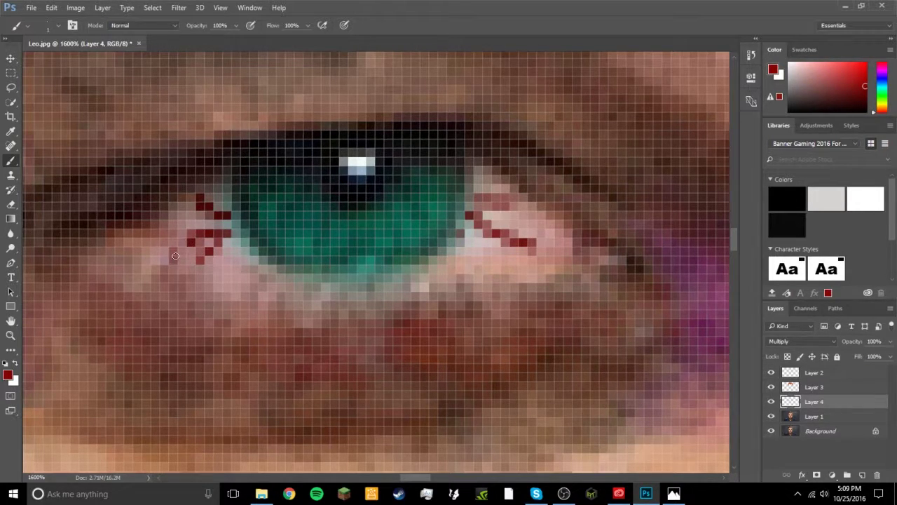
left_click_drag(451, 259, 462, 270)
scroll(450, 261, "down", 8)
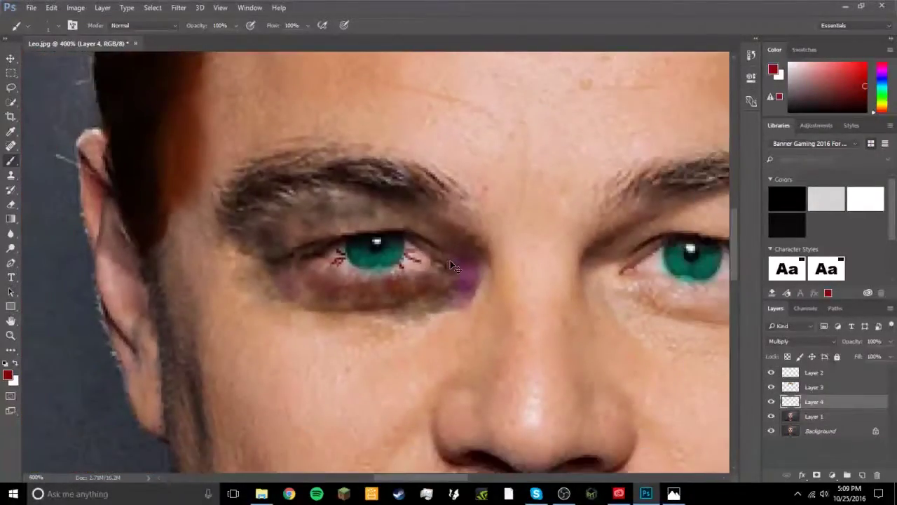
scroll(451, 262, "down", 3)
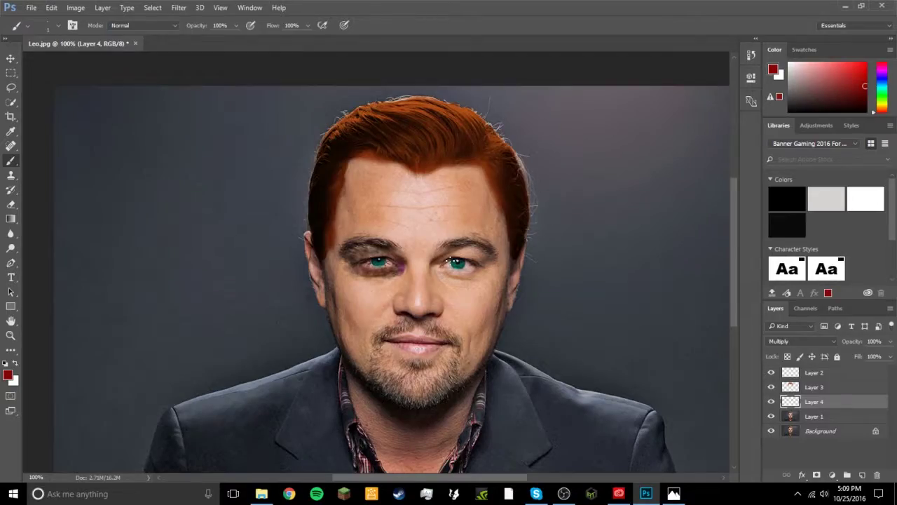
Tint the veined whites of the left-hand eye dark red with the 50 px brush preset resized to 4 px.
scroll(450, 261, "up", 11)
key("ctrl+plus")
key("ctrl+minus")
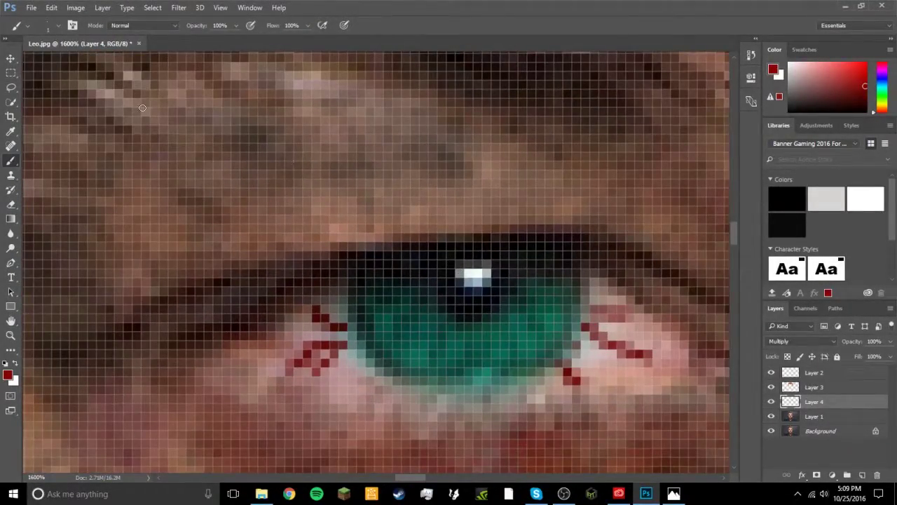
left_click(47, 26)
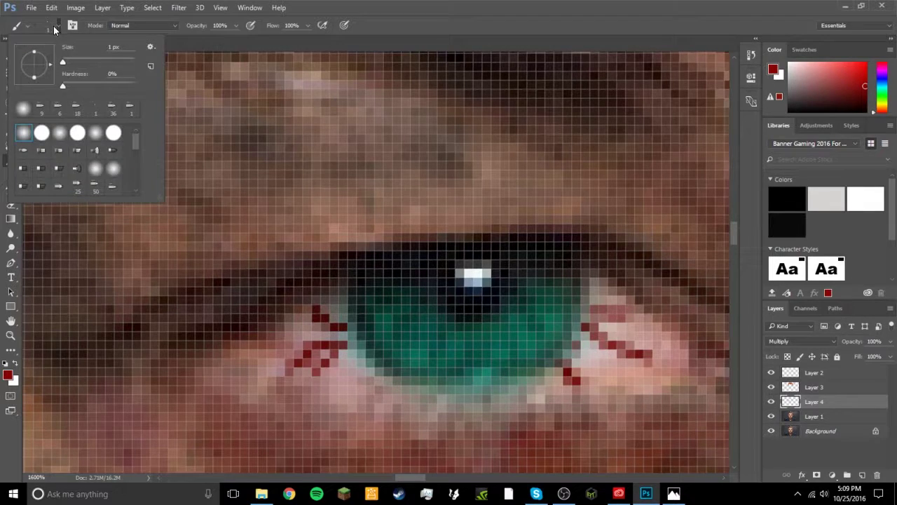
left_click(93, 186)
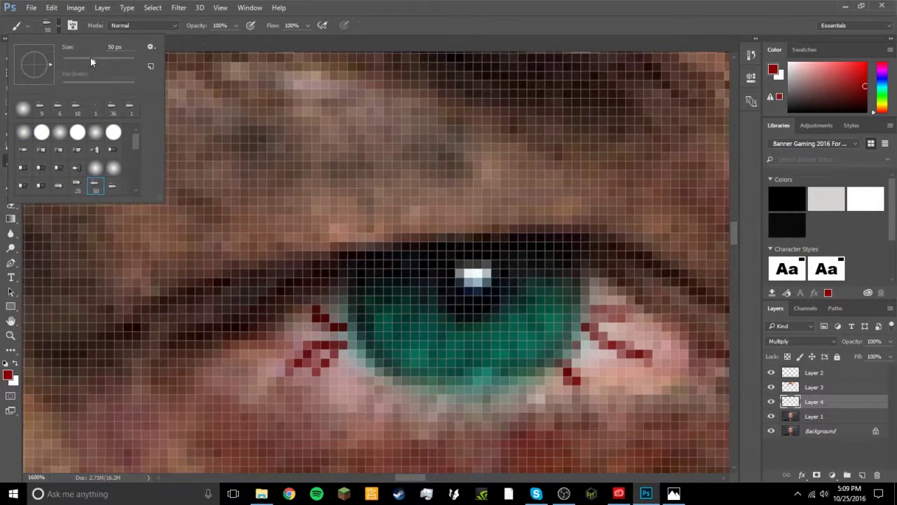
left_click_drag(91, 65, 47, 69)
left_click(325, 359)
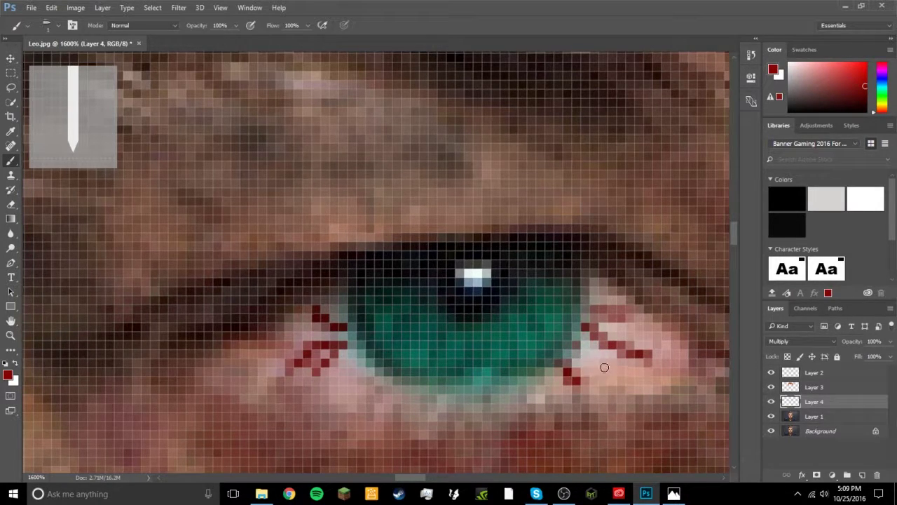
left_click(58, 26)
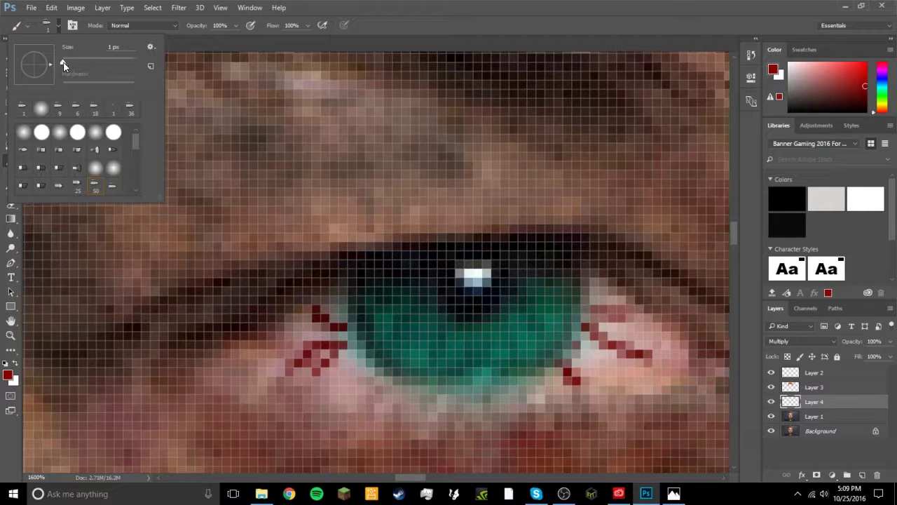
left_click_drag(67, 65, 64, 65)
mouse_move(319, 331)
left_mouse_down()
mouse_move(345, 368)
mouse_move(315, 345)
mouse_move(322, 357)
mouse_move(393, 389)
left_mouse_up()
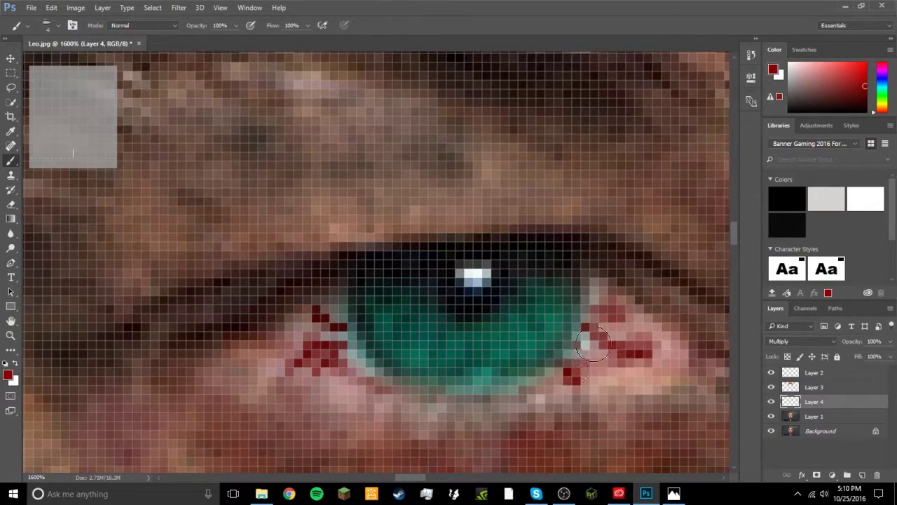
scroll(614, 329, "down", 7)
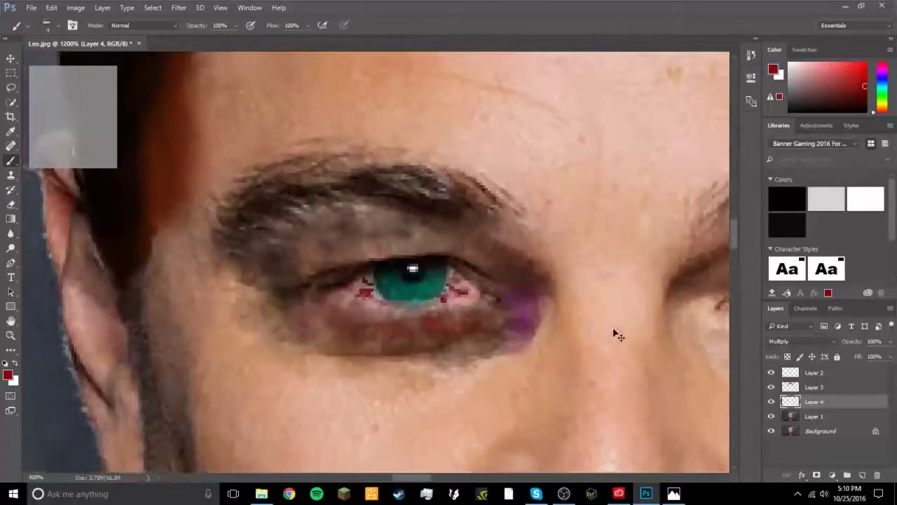
scroll(617, 334, "down", 3)
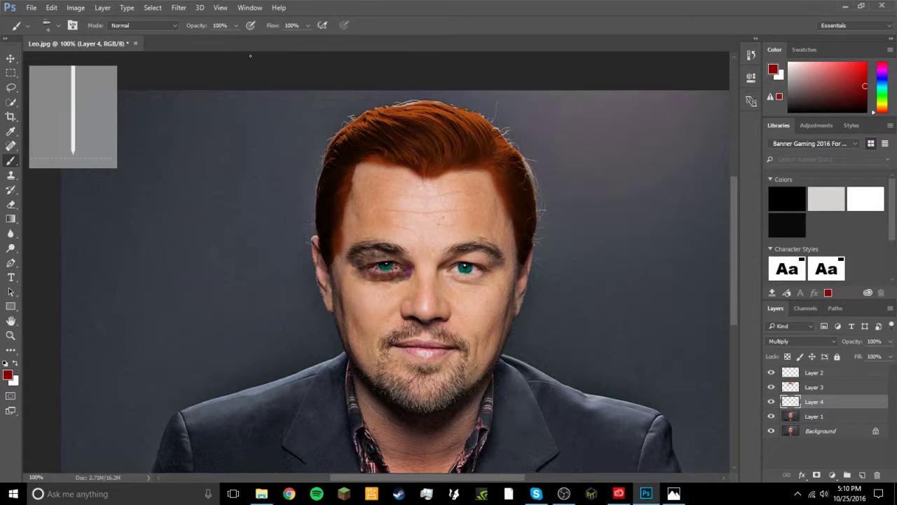
Add a new layer directly above Layer 1.
right_click(12, 160)
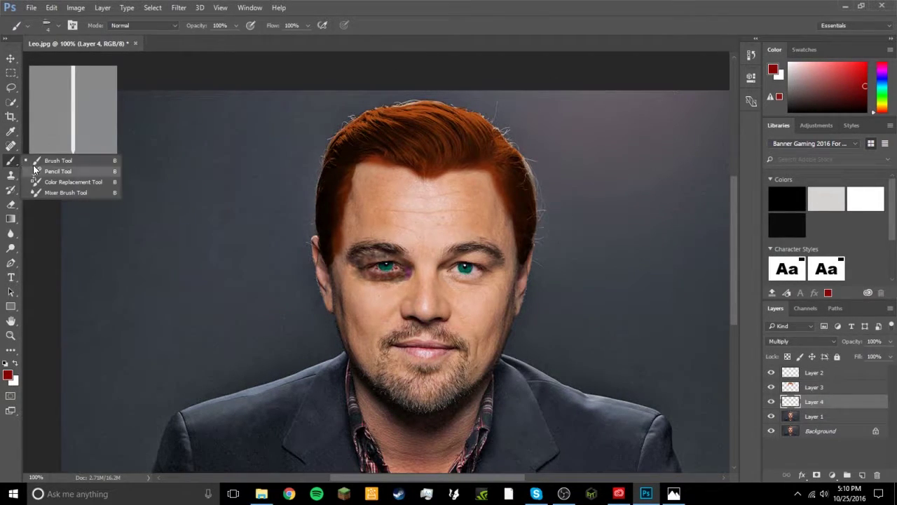
left_click(824, 414)
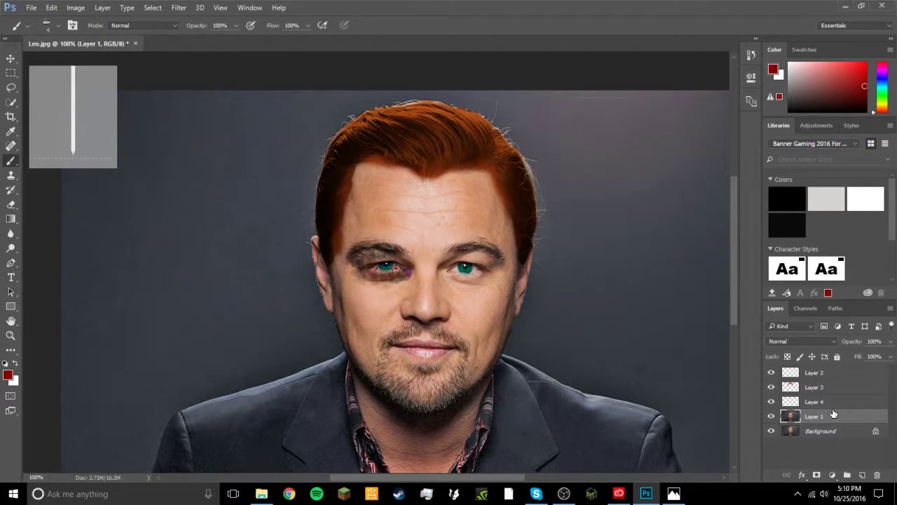
key("ctrl+shift+n")
key("Return")
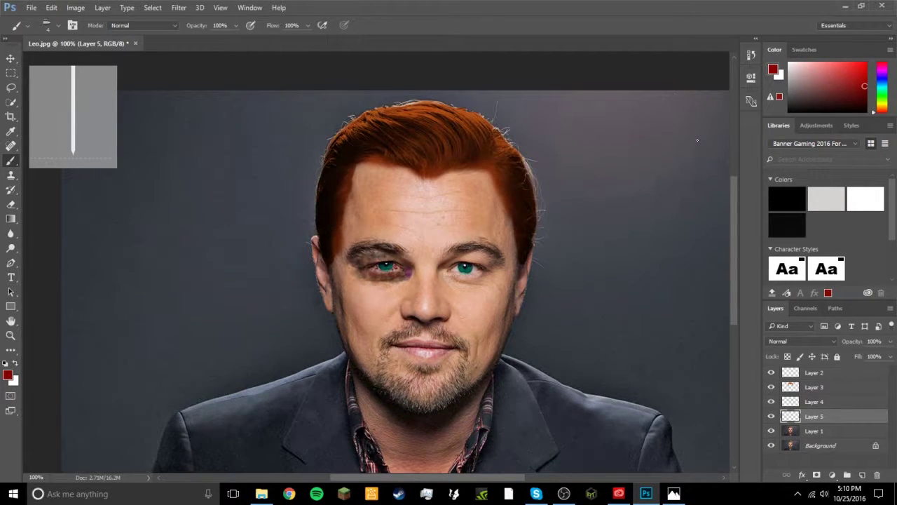
Set up a 32 px soft round brush with 0% hardness and a medium blue painting colour.
key("ctrl+plus")
key("ctrl+plus")
scroll(678, 300, "down", 2)
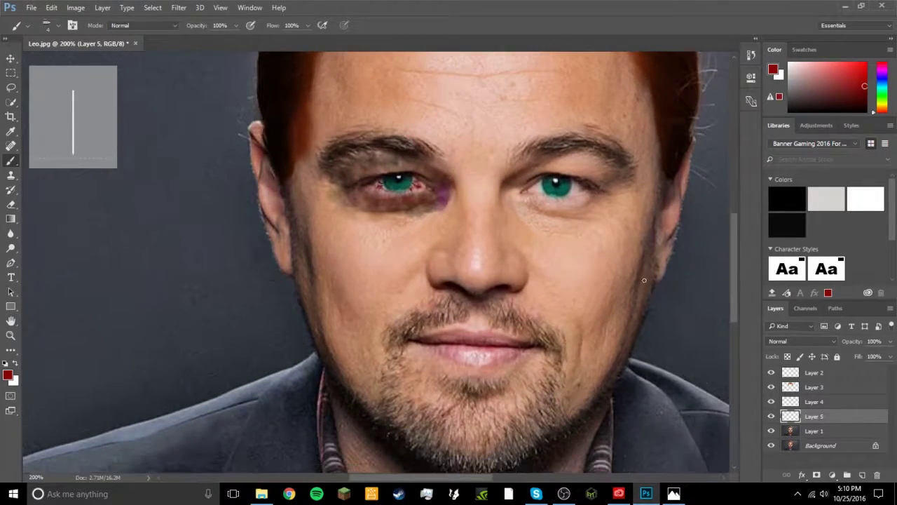
scroll(586, 319, "down", 1)
scroll(586, 318, "right", 2)
right_click(495, 284)
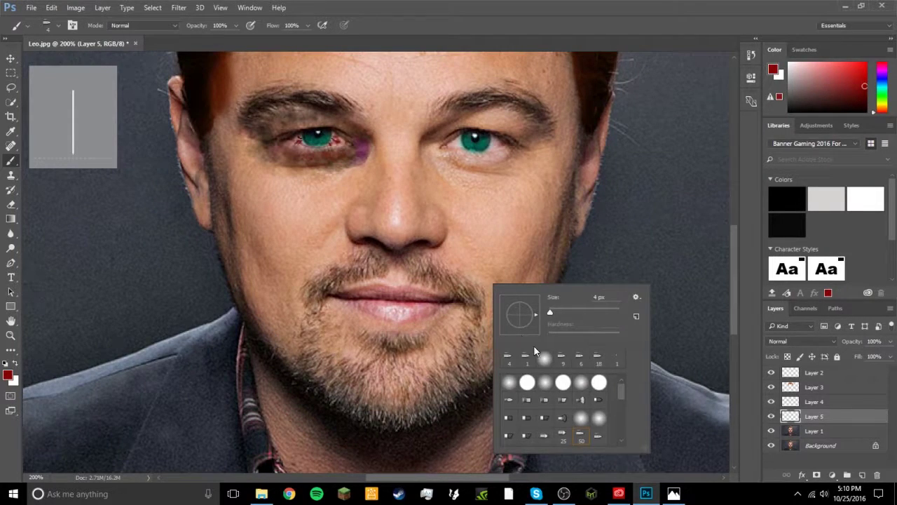
left_click(509, 382)
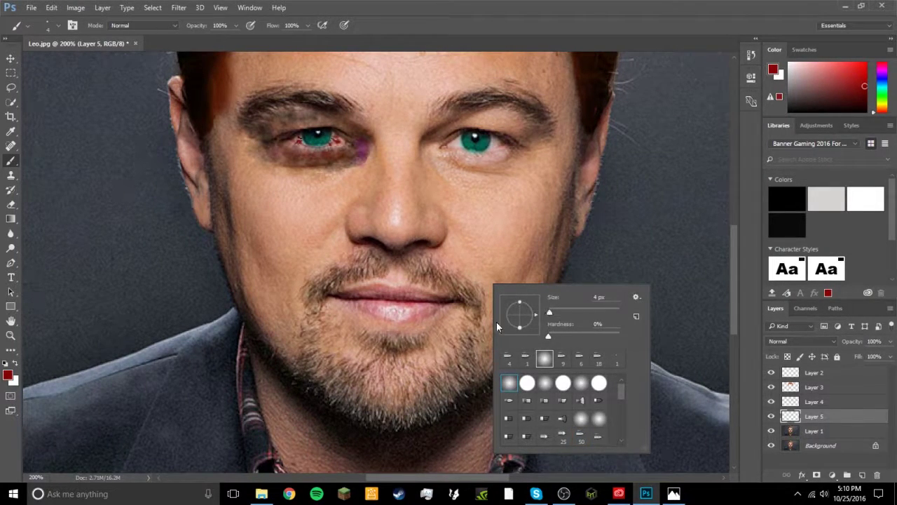
left_click_drag(547, 318, 559, 312)
left_click_drag(882, 98, 885, 82)
left_click(866, 76)
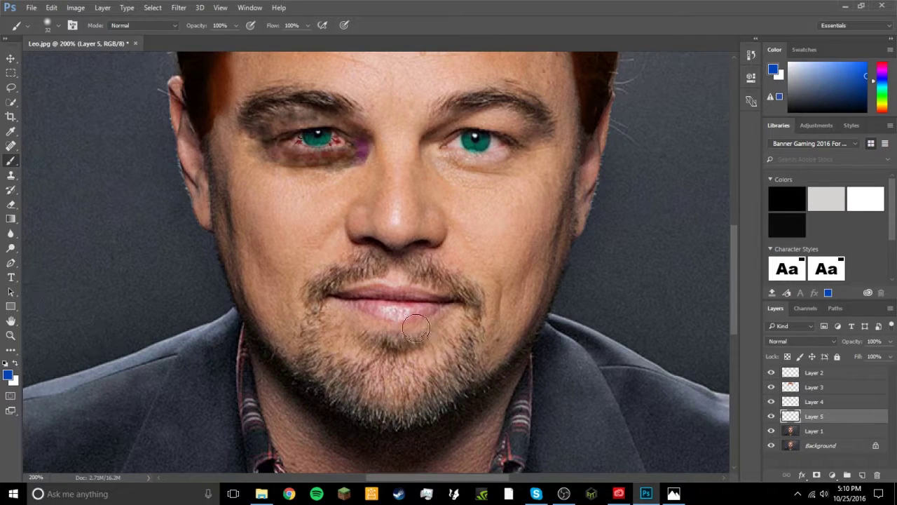
Paint a medium blue patch on the left-hand part of the lower lip with the brush reduced to 15 px.
key("ctrl+plus")
key("ctrl+plus")
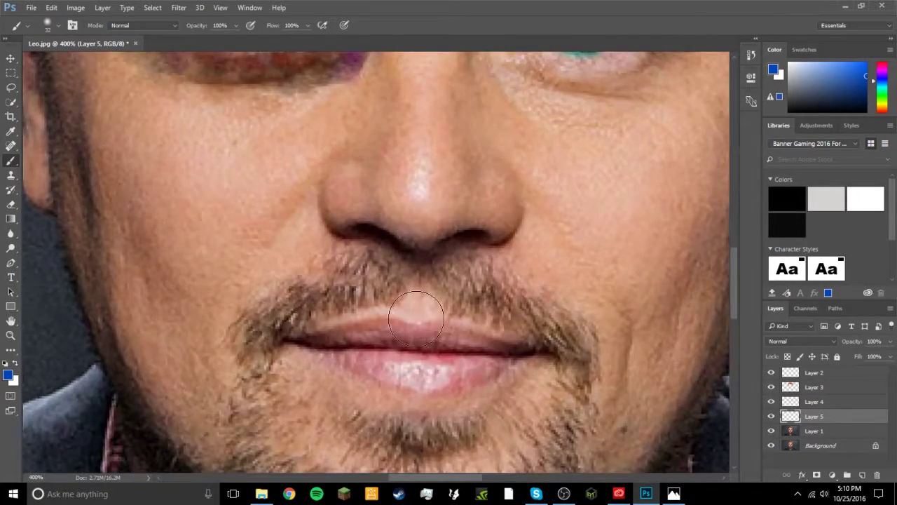
scroll(415, 318, "down", 3)
left_click(57, 26)
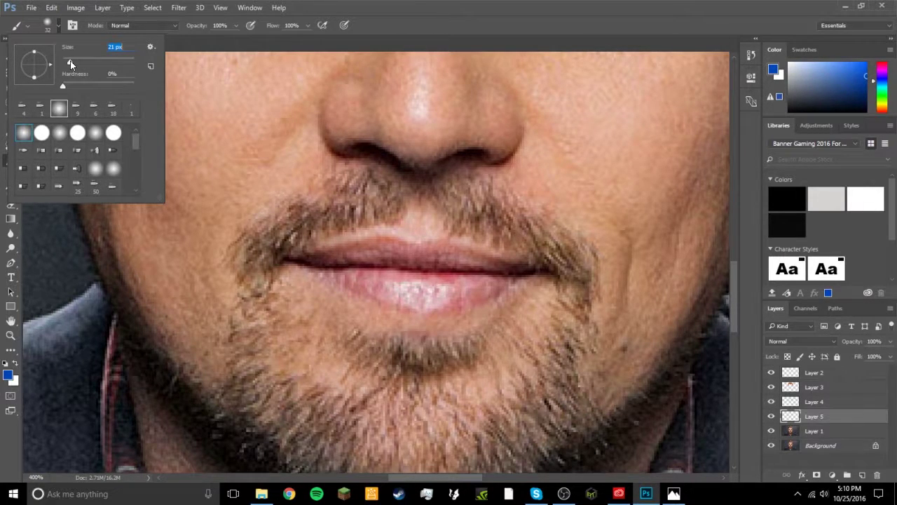
left_click_drag(68, 61, 68, 61)
mouse_move(333, 282)
left_mouse_down()
mouse_move(382, 285)
mouse_move(370, 287)
left_mouse_up()
Paint darker navy blue along the lower edge of the lip patch and across the left-hand part of the upper lip.
left_click(864, 82)
left_click_drag(864, 83, 867, 95)
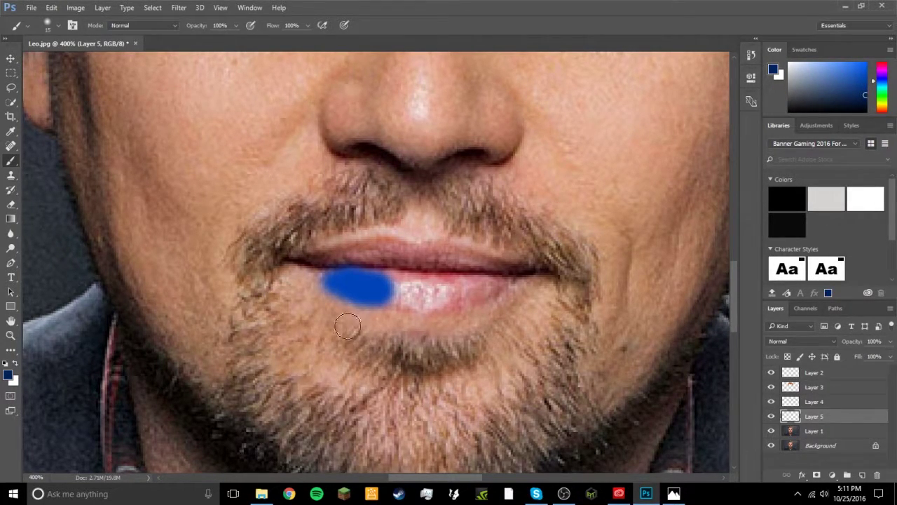
mouse_move(330, 284)
left_mouse_down()
mouse_move(347, 300)
mouse_move(376, 301)
left_mouse_up()
left_click_drag(325, 262, 368, 236)
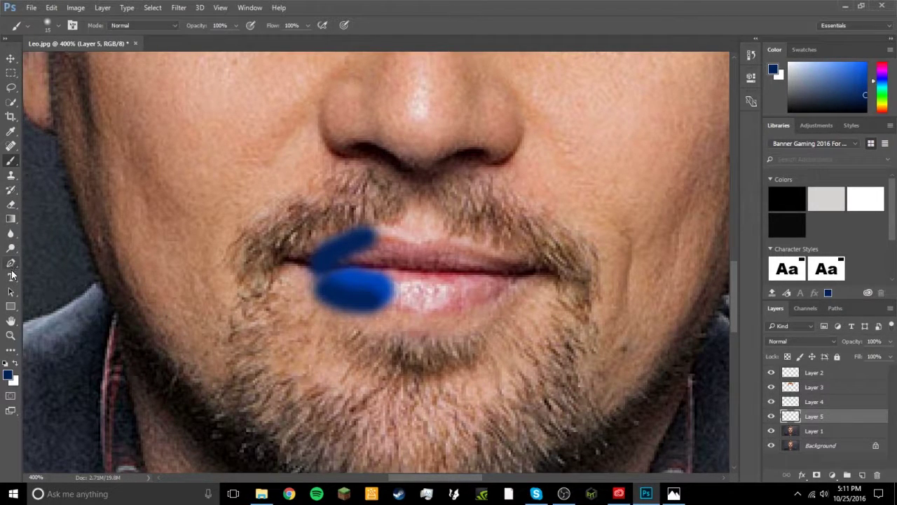
Sample the brighter blue from the lower lip patch and paint it onto the lower part of the upper lip patch.
left_click(11, 131)
left_click(356, 284)
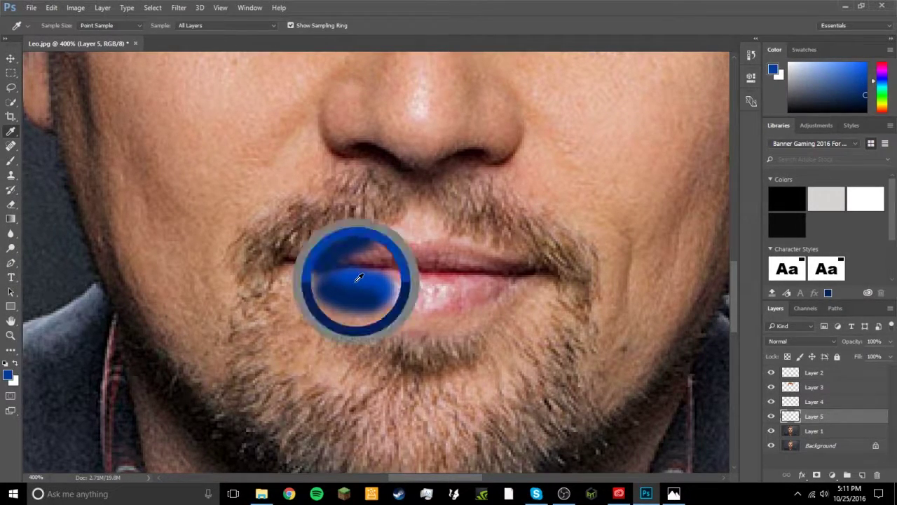
left_click(11, 160)
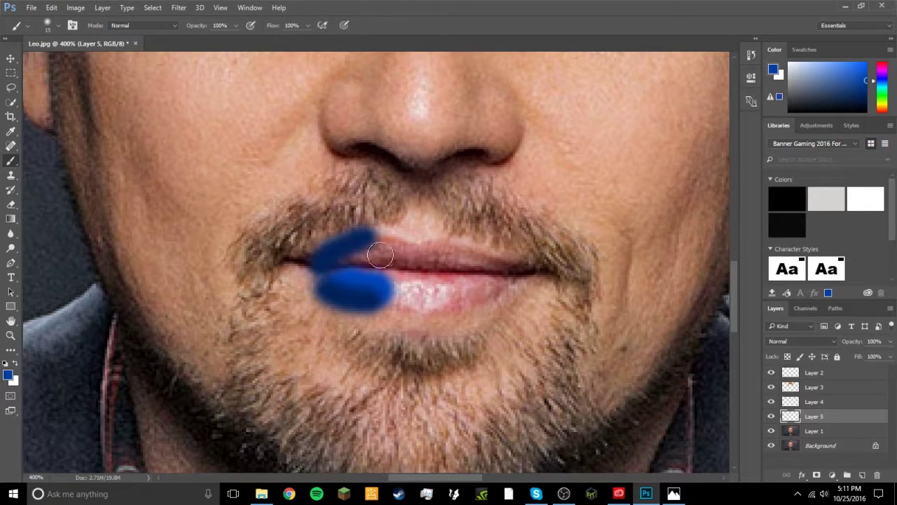
left_click_drag(350, 254, 373, 251)
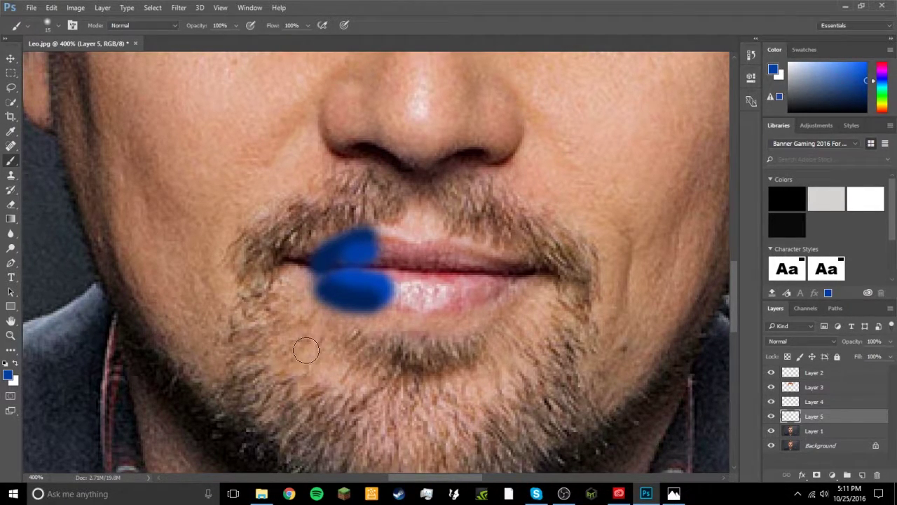
Reduce the brush size to 6 px and choose a dark navy blue painting colour.
left_click(59, 26)
left_click_drag(68, 61, 66, 62)
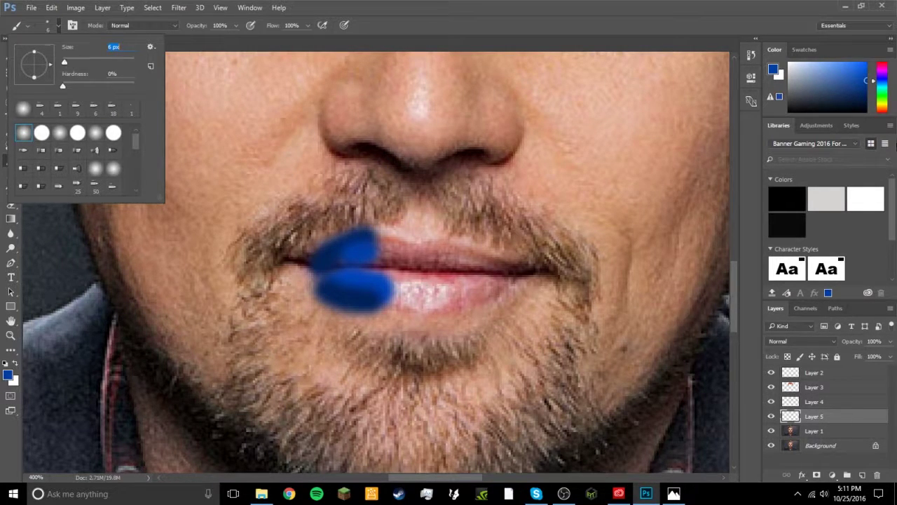
left_click_drag(860, 91, 870, 96)
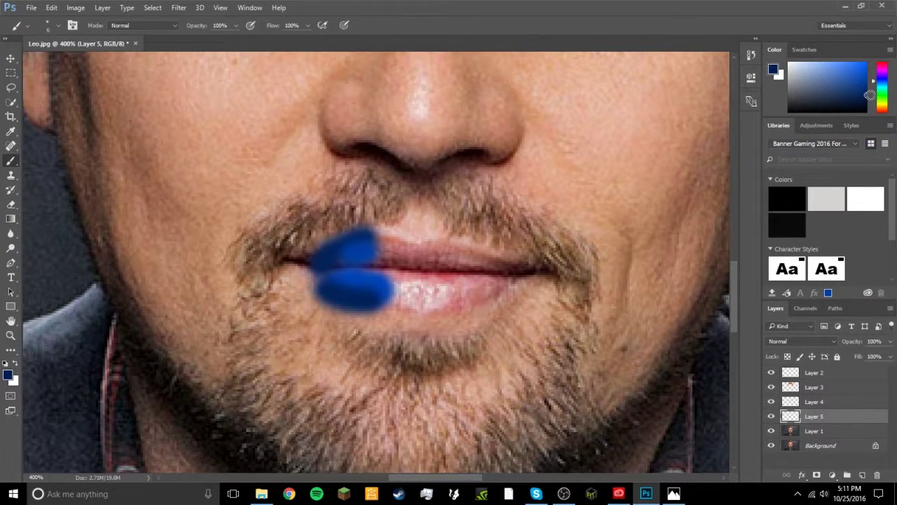
Extend the blue lip patches with dark navy at the mouth corner and paint purple bruising around their outer edge with a 10 px brush.
mouse_move(307, 260)
left_mouse_down()
mouse_move(316, 289)
mouse_move(315, 275)
left_mouse_up()
left_click_drag(882, 80, 882, 72)
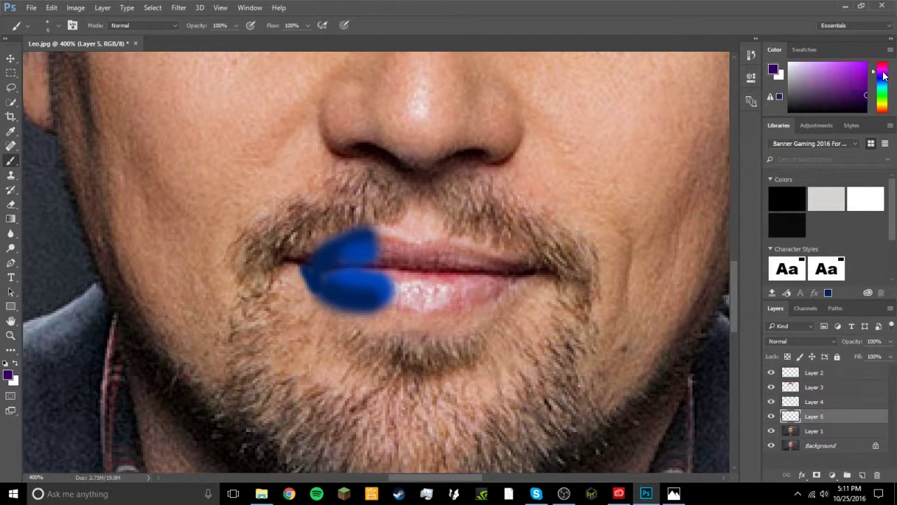
left_click(864, 83)
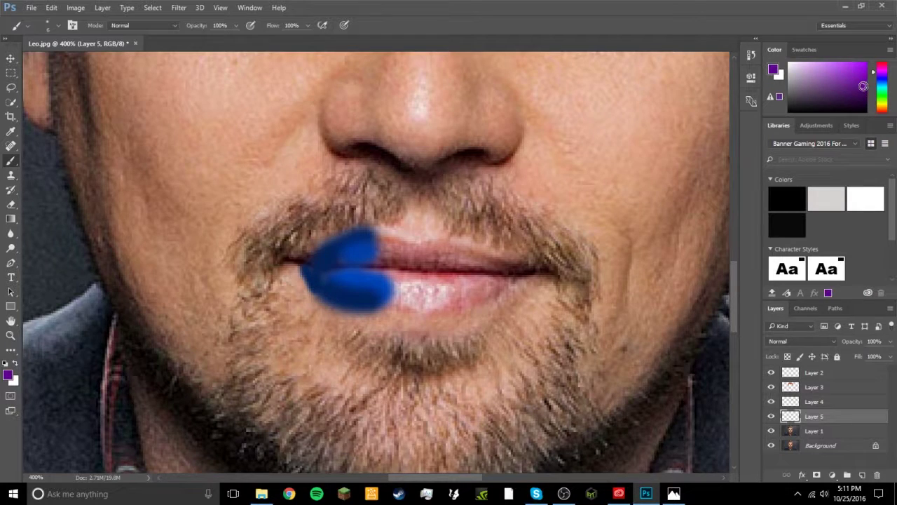
left_click(57, 27)
left_click(112, 107)
left_click_drag(73, 62, 69, 63)
mouse_move(299, 272)
left_mouse_down()
mouse_move(323, 303)
mouse_move(300, 282)
mouse_move(334, 304)
mouse_move(360, 305)
mouse_move(287, 295)
mouse_move(347, 321)
mouse_move(376, 318)
mouse_move(284, 287)
mouse_move(379, 318)
mouse_move(304, 291)
left_mouse_up()
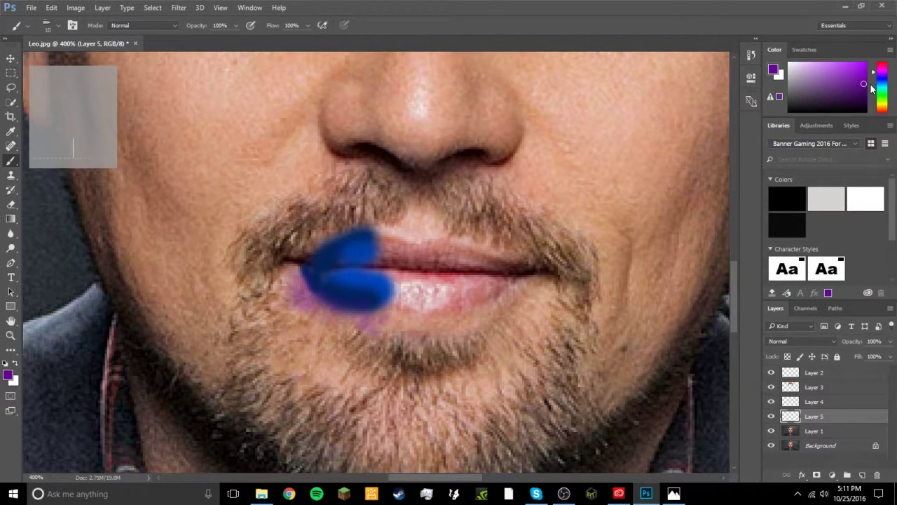
Darken the blue patches on both lips with black brush strokes on Layer 5.
left_click_drag(864, 84, 868, 114)
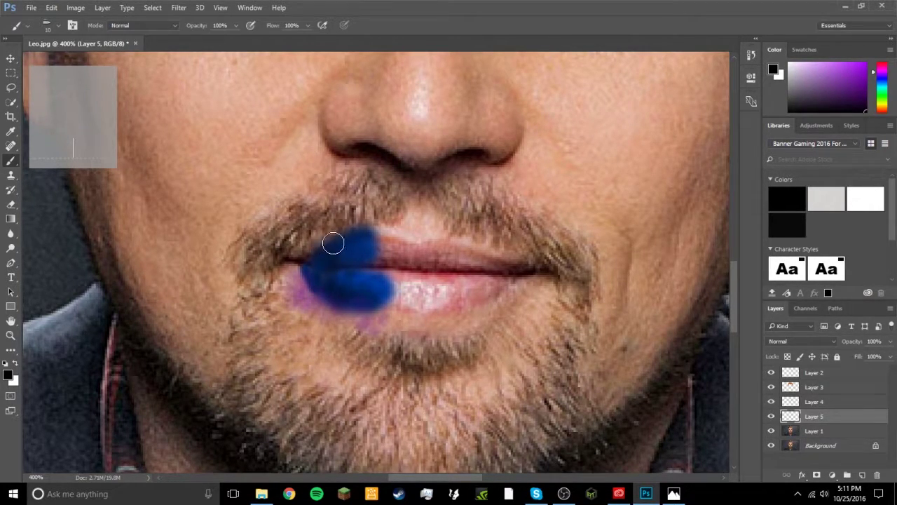
scroll(372, 274, "down", 2)
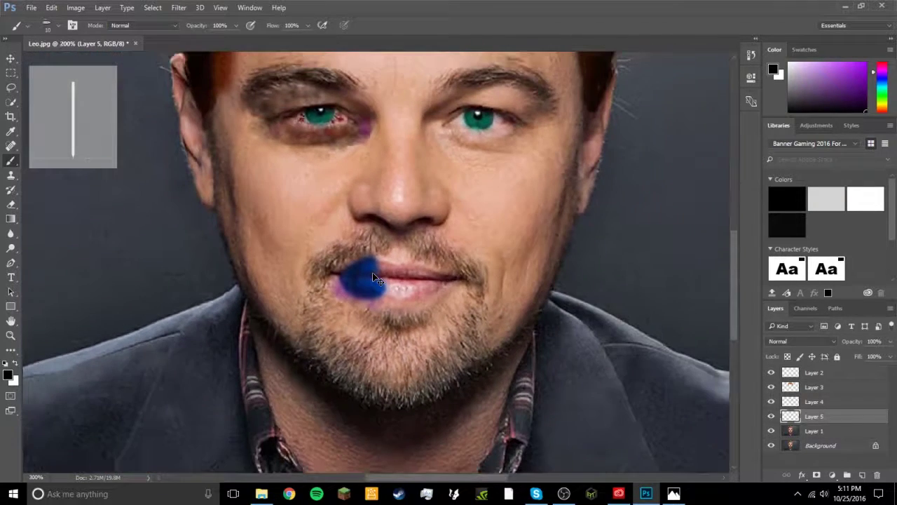
scroll(375, 277, "down", 1)
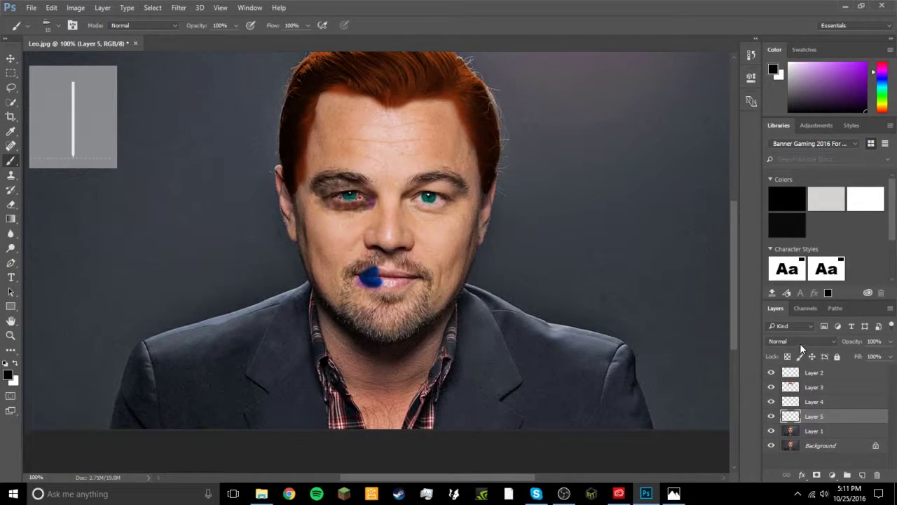
Set the blend mode of Layer 5 to Multiply to blend the lip bruising into the skin.
left_click(803, 343)
left_click(795, 152)
key("Down")
key("Down")
key("Down")
key("ctrl+plus")
key("ctrl+plus")
key("ctrl+minus")
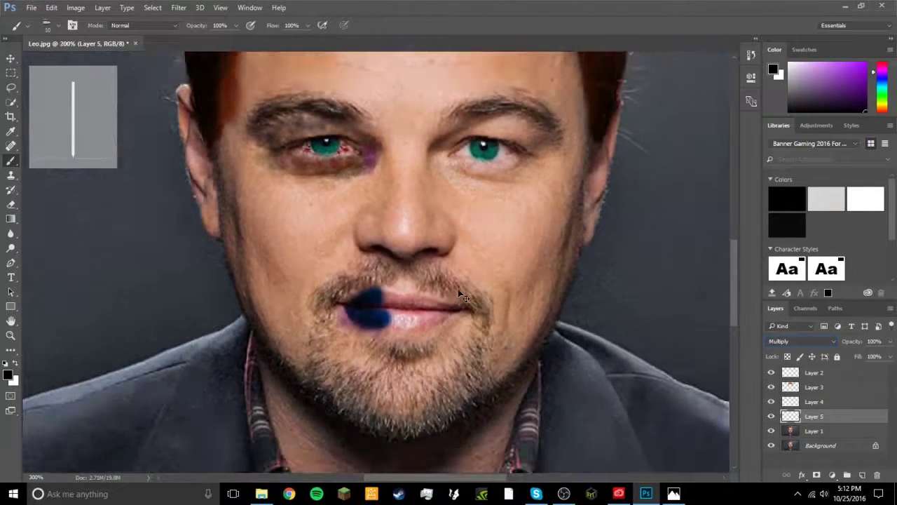
Return Layer 5 to the Normal blend mode and undo all the bruise painting on the lips.
key("Up")
key("Up")
key("Up")
key("ctrl+alt+z")
key("ctrl+alt+z")
key("ctrl+alt+z")
key("ctrl+alt+z")
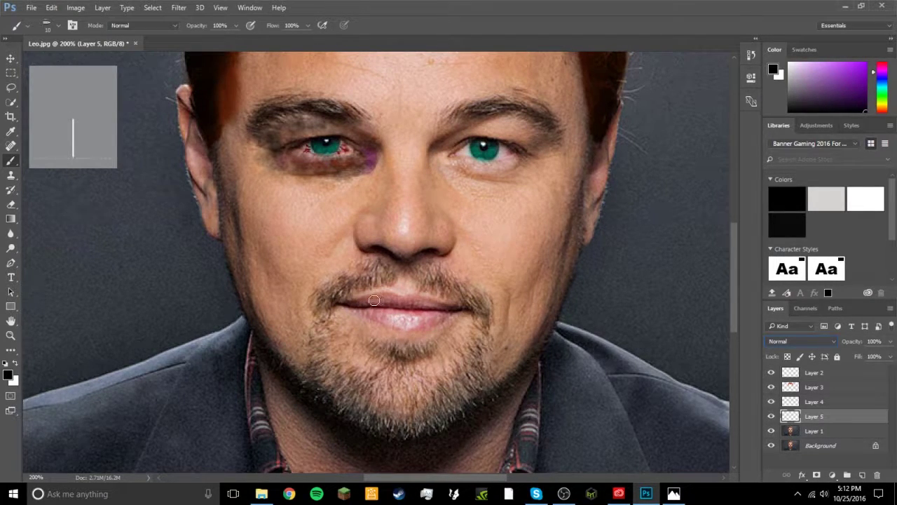
left_click(435, 321)
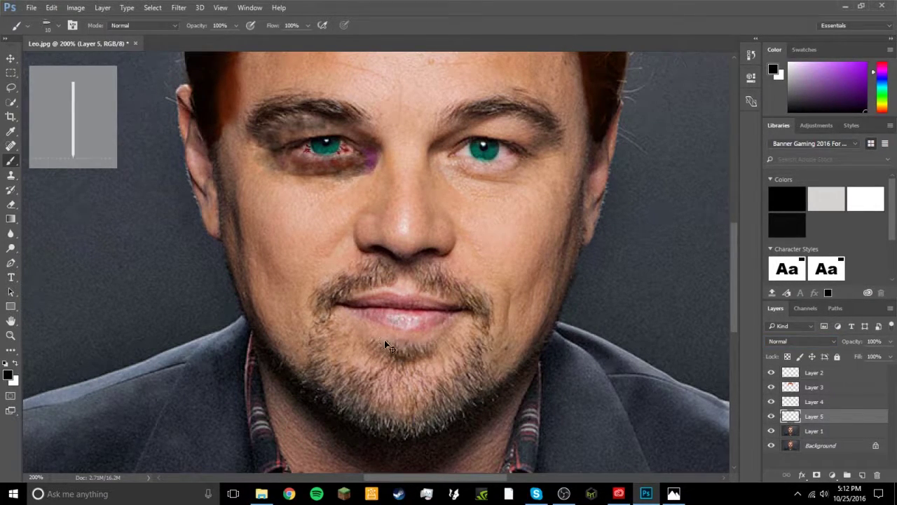
key("ctrl+alt+z")
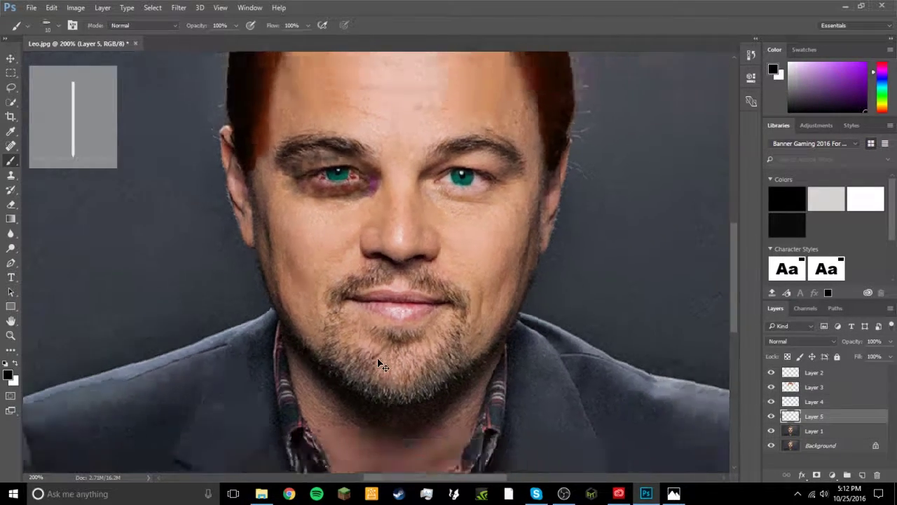
Save the retouched portrait to the Desktop as a JPEG copy named "Leo 2".
key("ctrl+minus")
key("ctrl+minus")
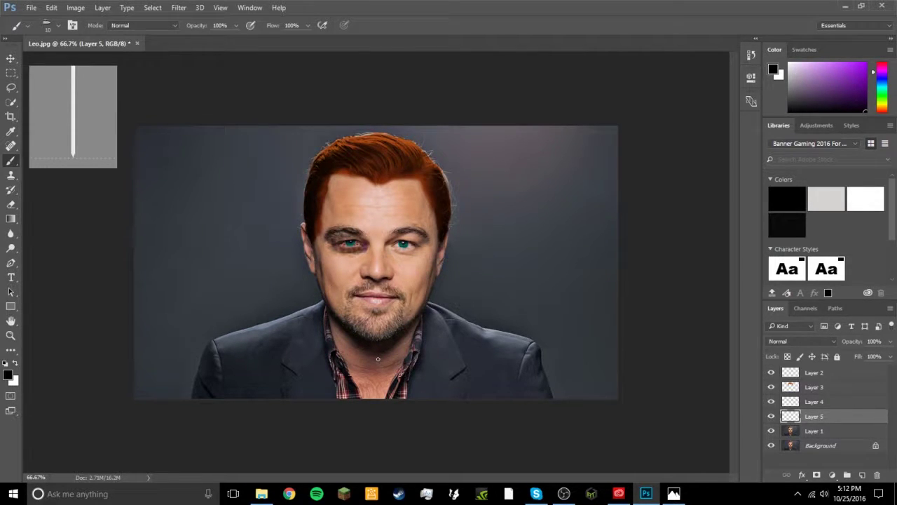
key("ctrl+plus")
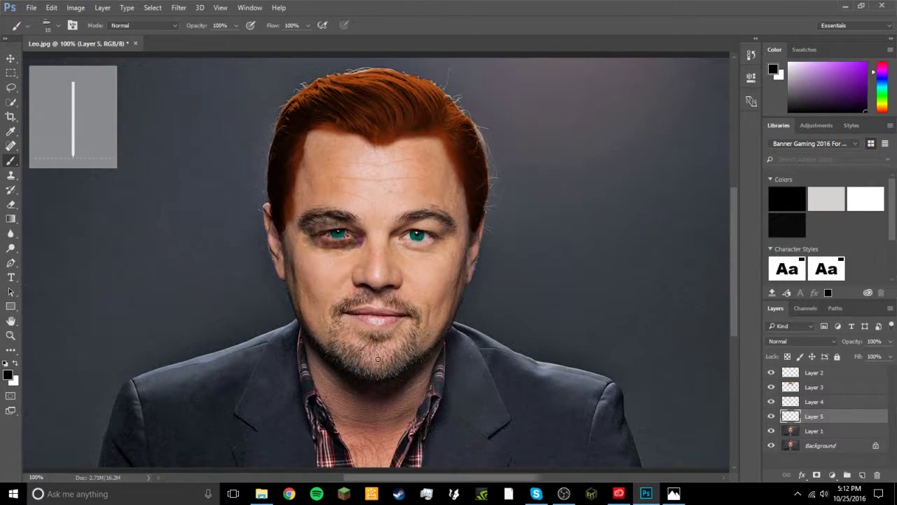
key("ctrl+shift+s")
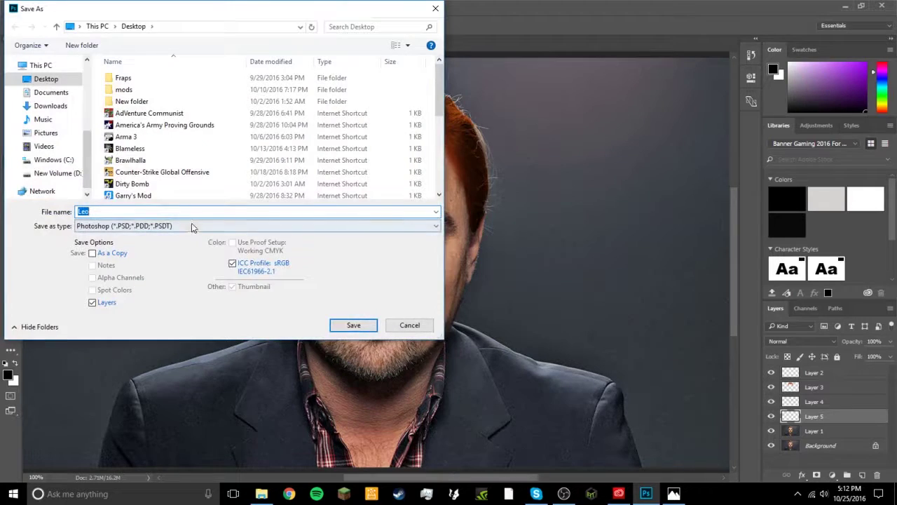
left_click(148, 226)
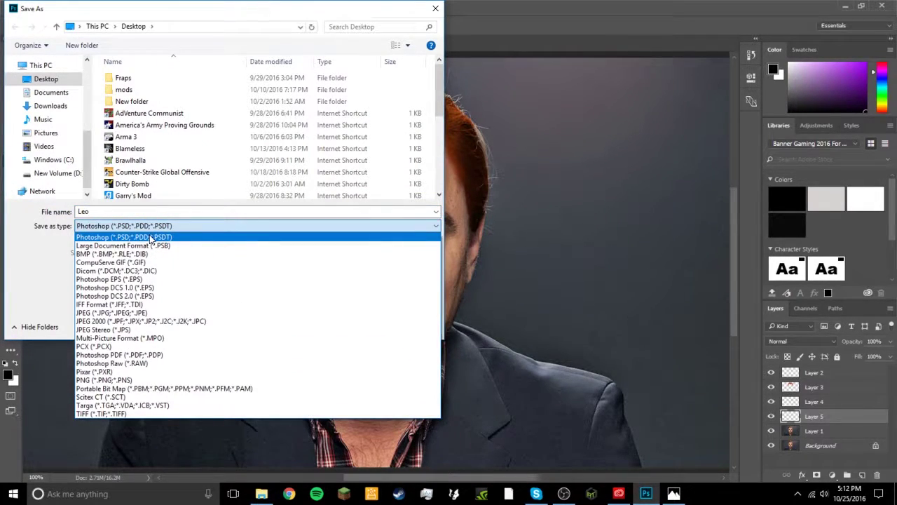
left_click(149, 209)
left_click(148, 208)
left_click(149, 208)
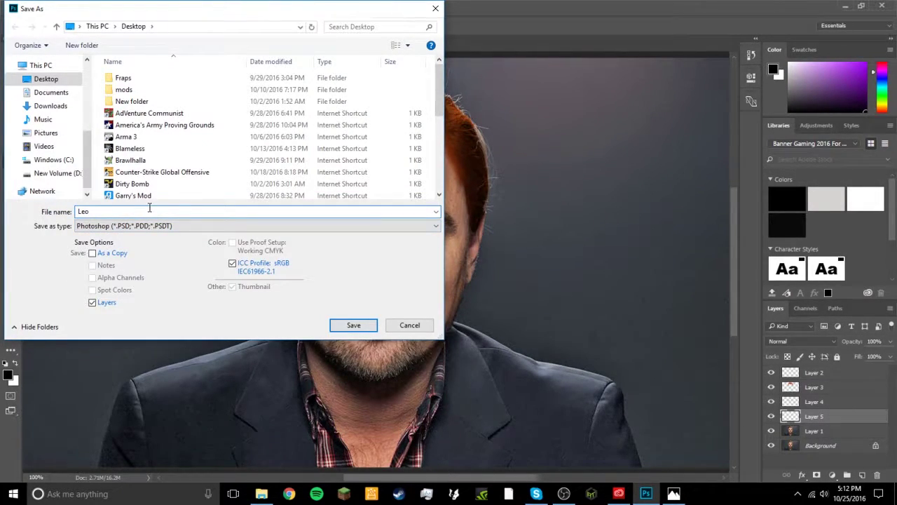
type("2")
left_click(162, 224)
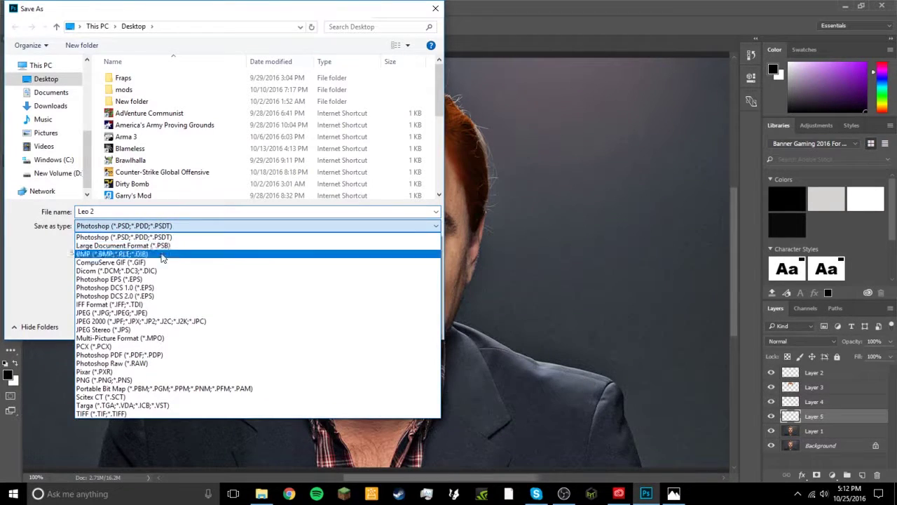
left_click(181, 312)
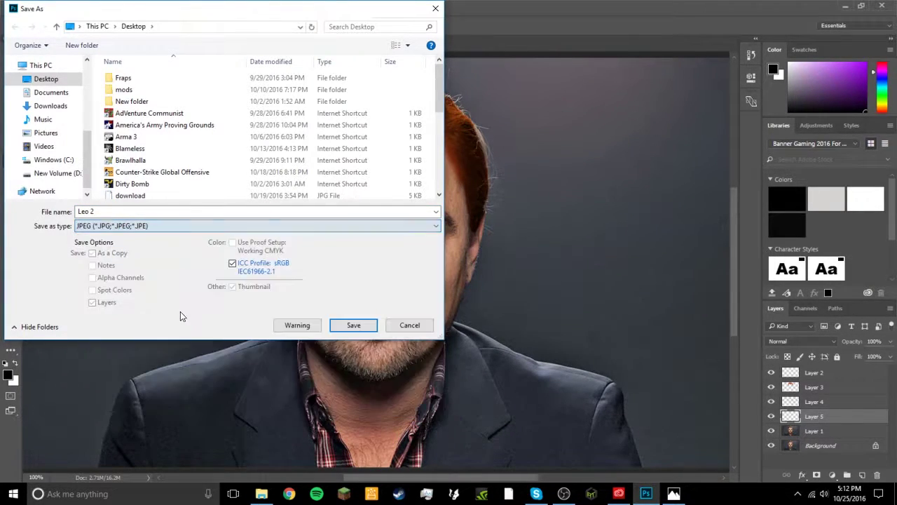
left_click(357, 325)
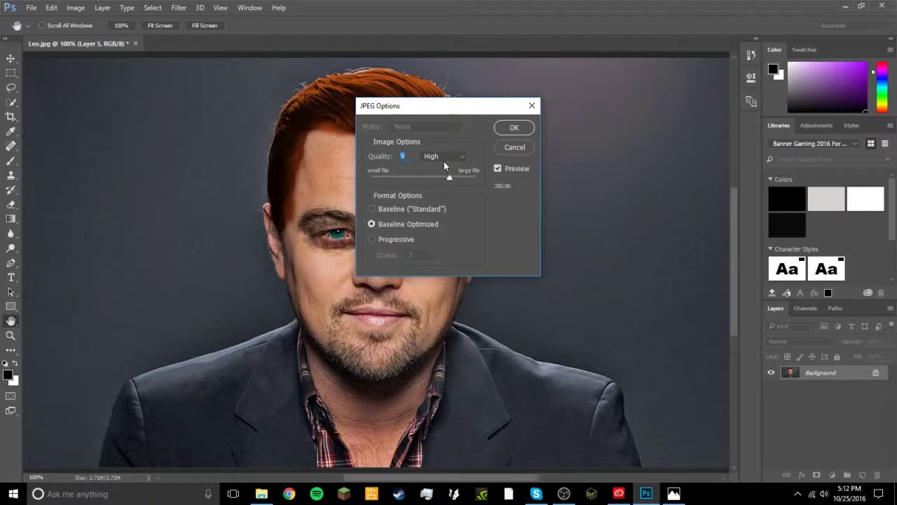
Choose the quality preset in the JPEG options and finish saving the copy.
left_click(443, 156)
left_click(444, 190)
left_click(514, 127)
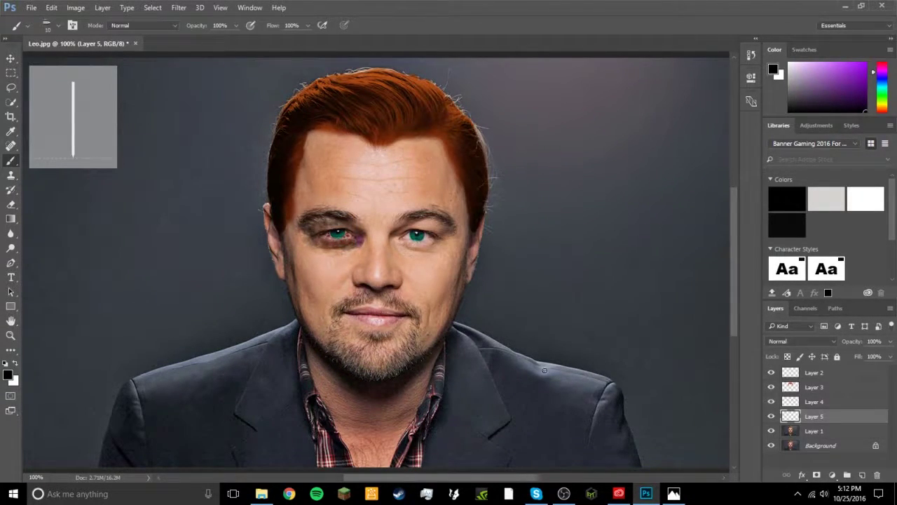